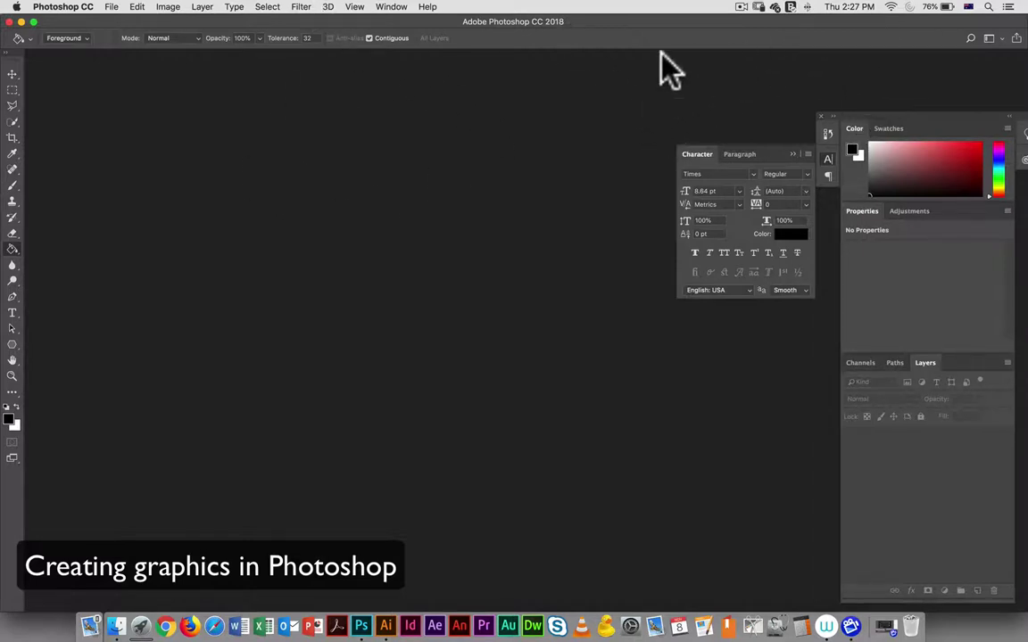
# Switch the workspace to Graphic and Web from the Window menu
pyautogui.click(392, 7)
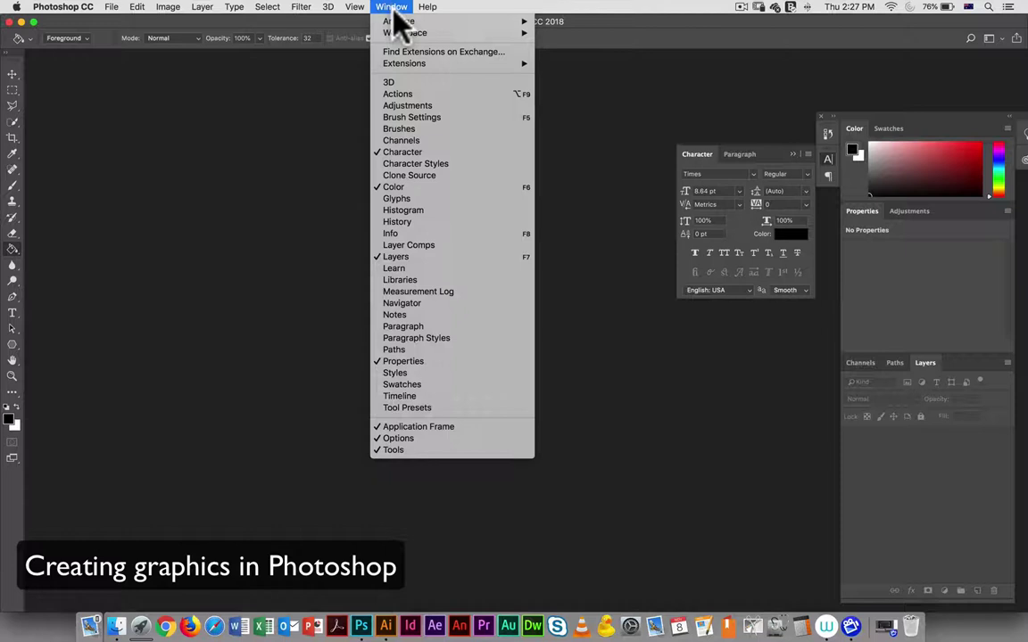
pyautogui.moveTo(394, 21)
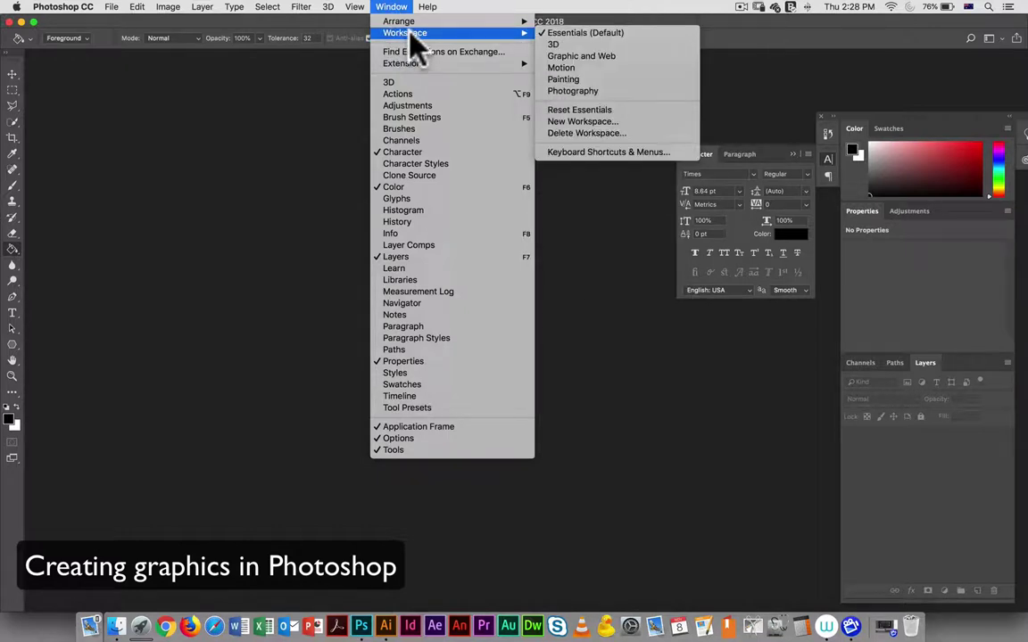
pyautogui.click(607, 57)
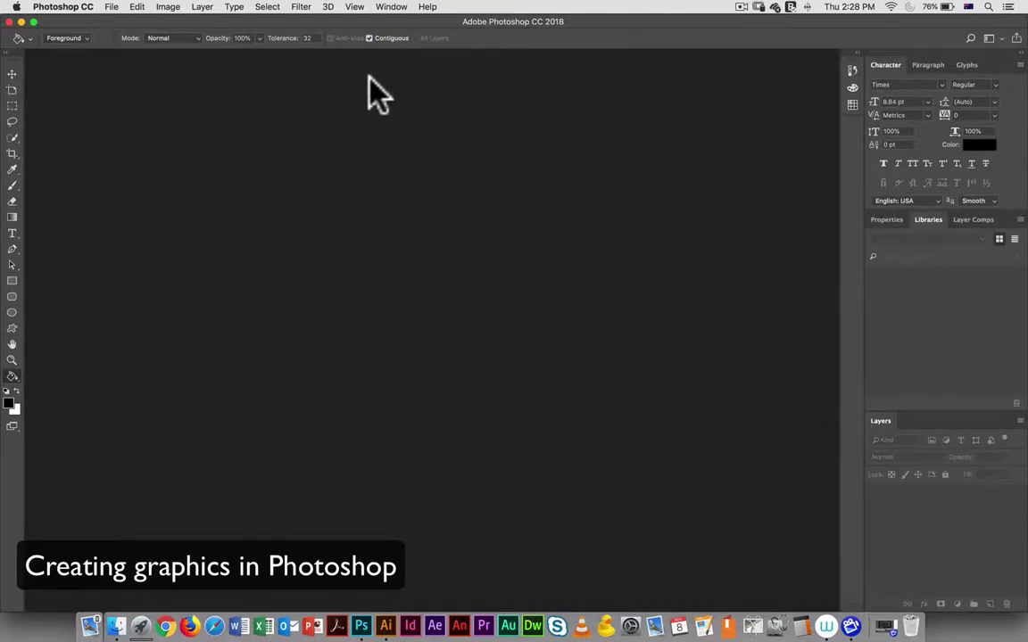
# Start a new document and show the Film & Video presets with HDTV 1080p selected
pyautogui.click(80, 7)
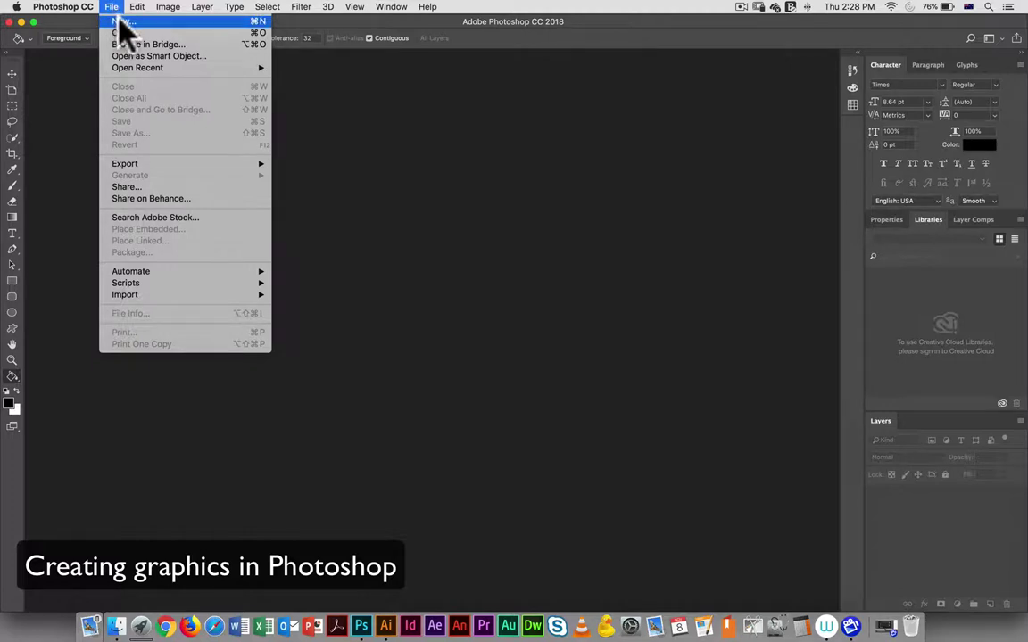
pyautogui.click(120, 22)
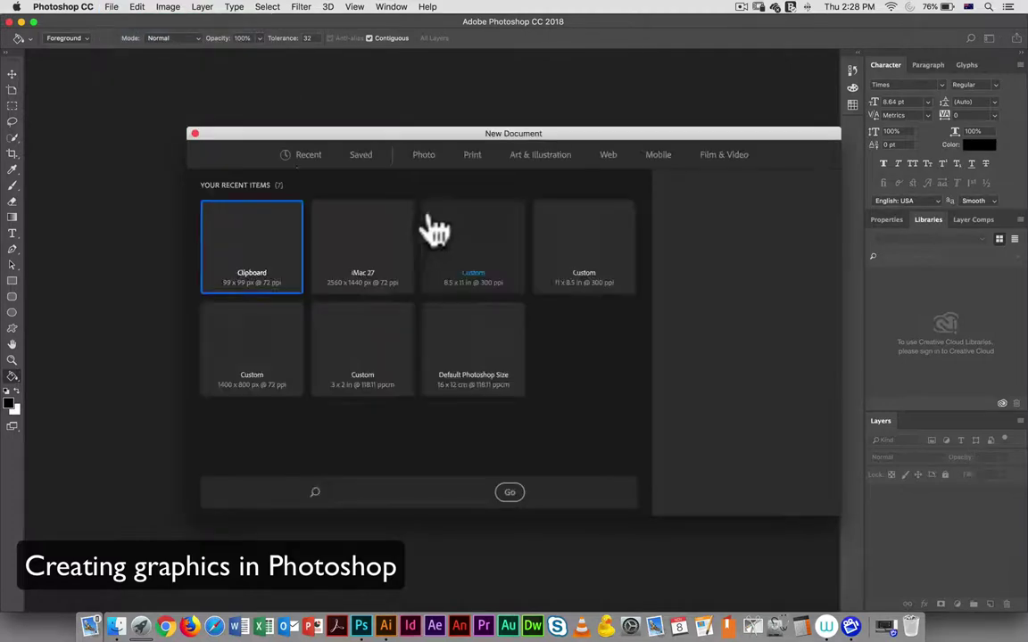
pyautogui.click(725, 157)
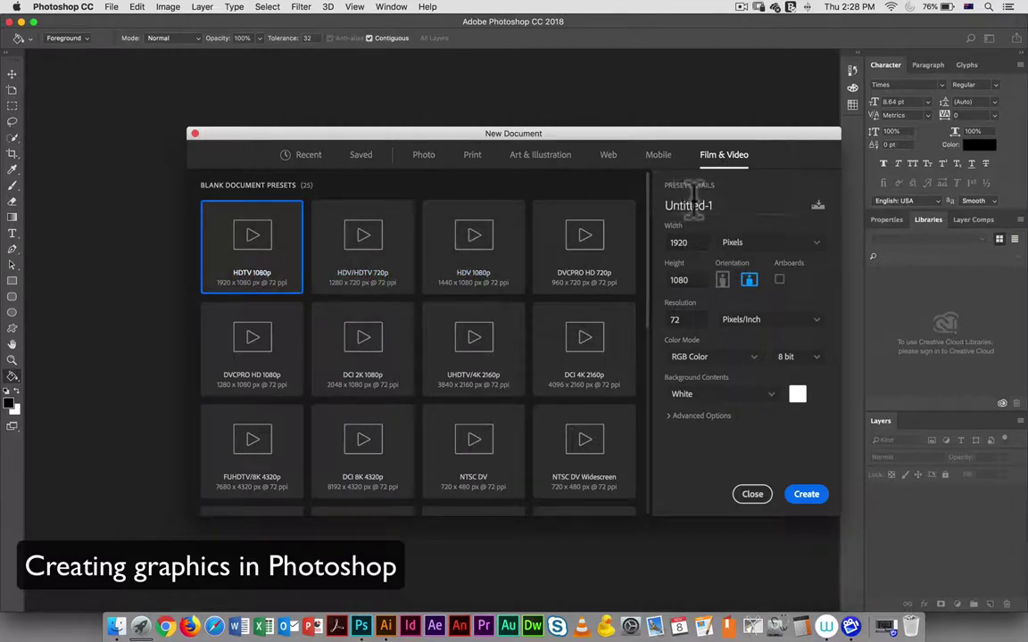
# Name the new document 'LowerThirdBasic'
pyautogui.click(730, 205)
pyautogui.write('L')
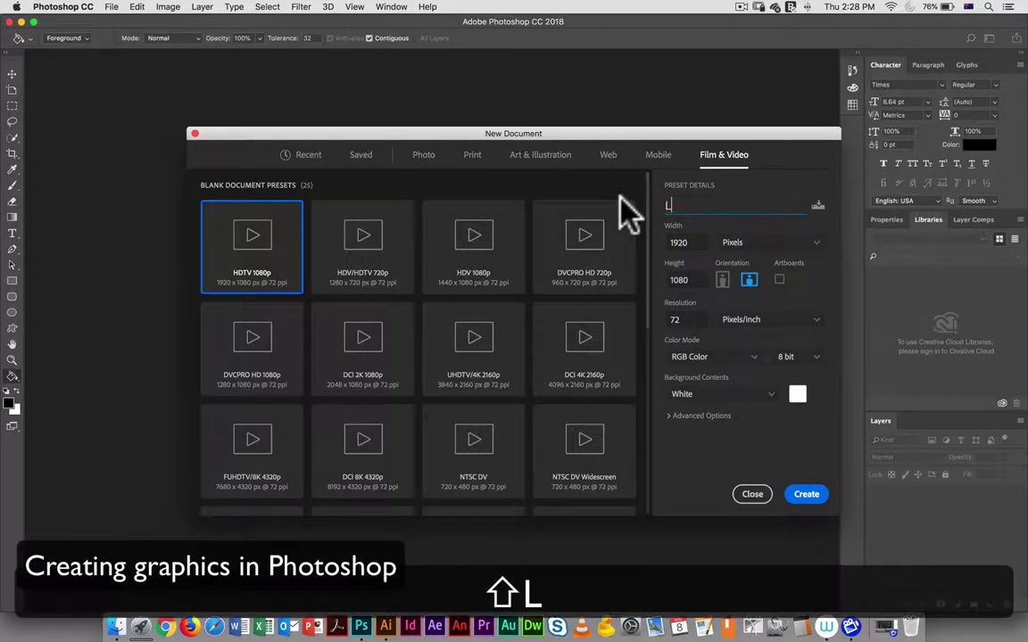
pyautogui.write('owerThid')
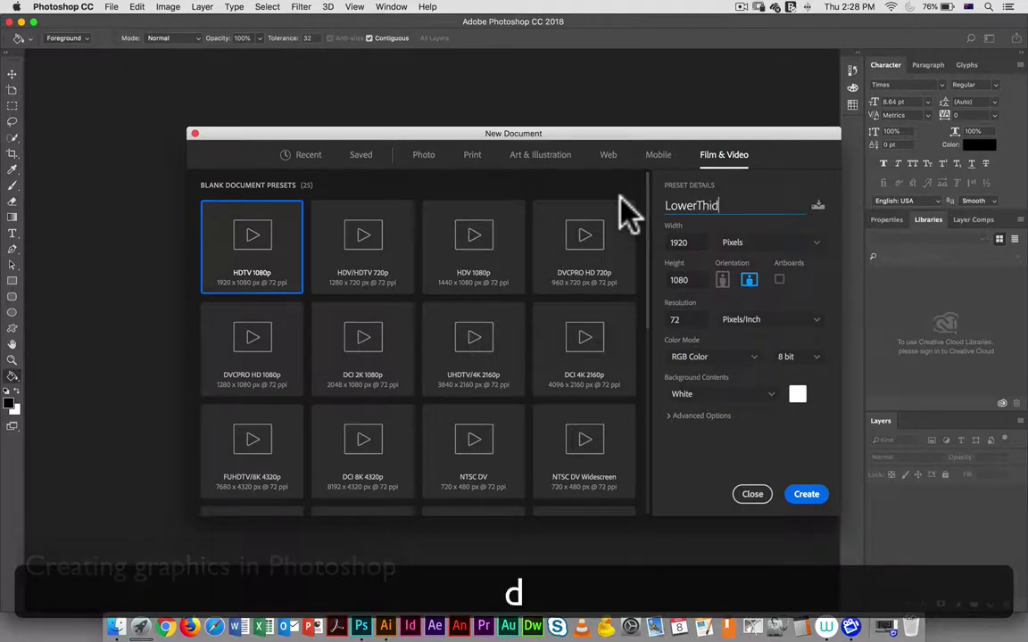
pyautogui.press('BackSpace')
pyautogui.write('rd')
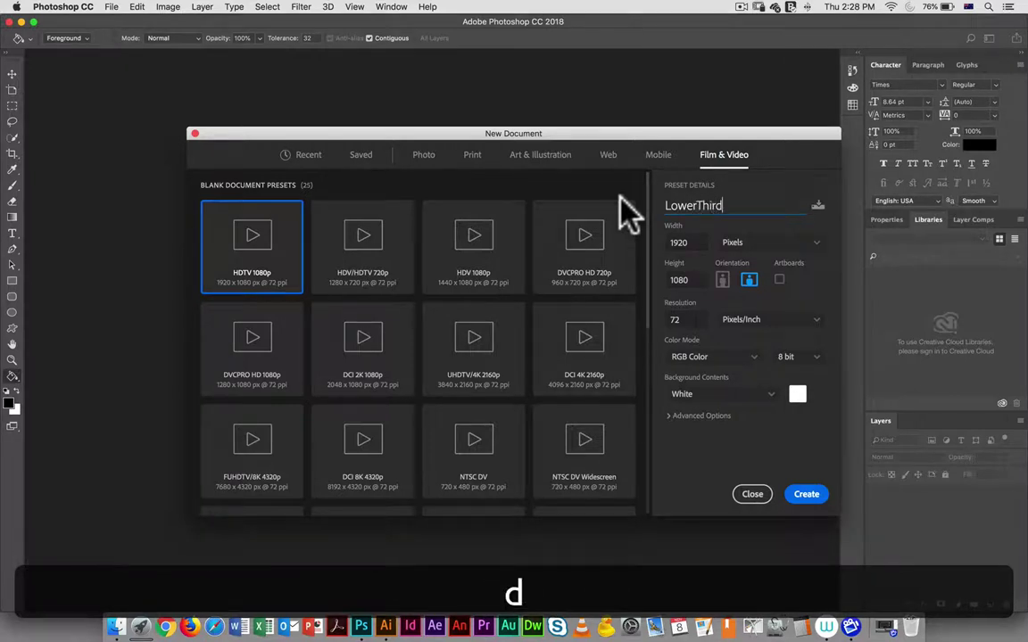
pyautogui.write('Basic')
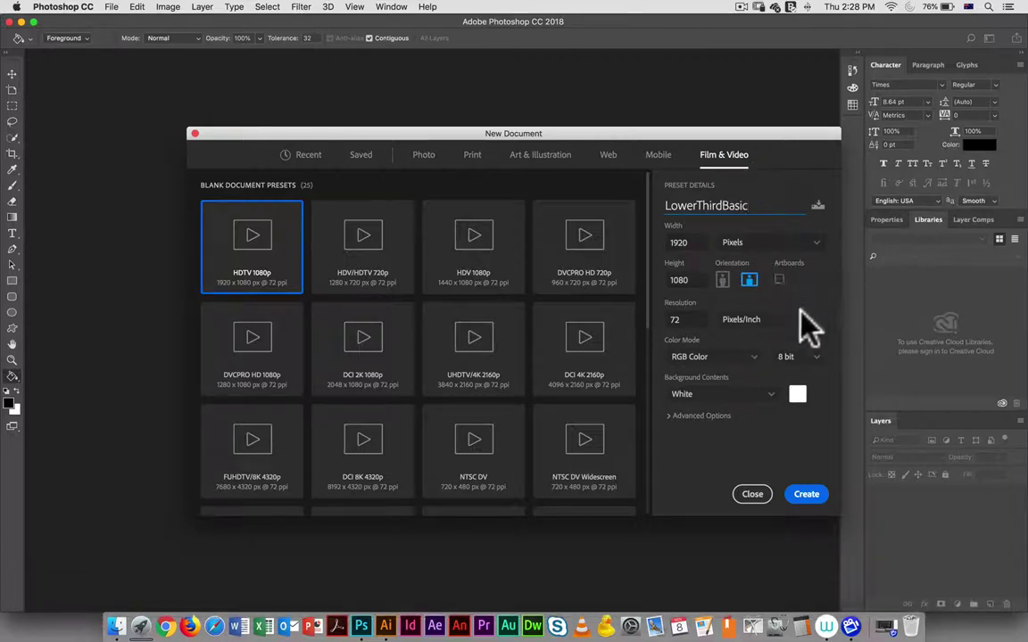
# Keep White background contents, review the advanced settings, and create the document
pyautogui.click(768, 395)
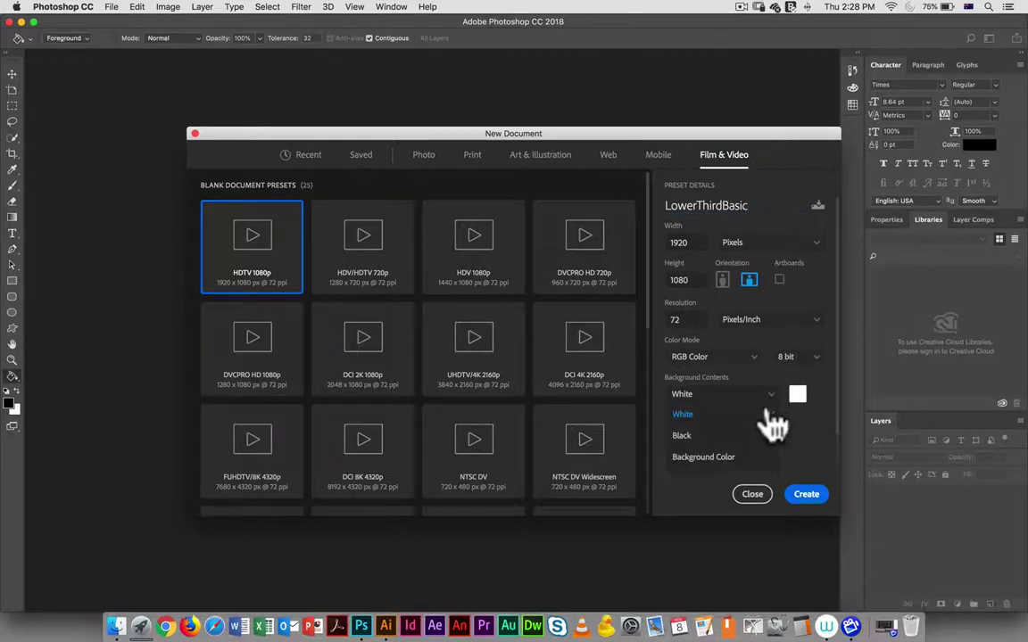
pyautogui.click(716, 414)
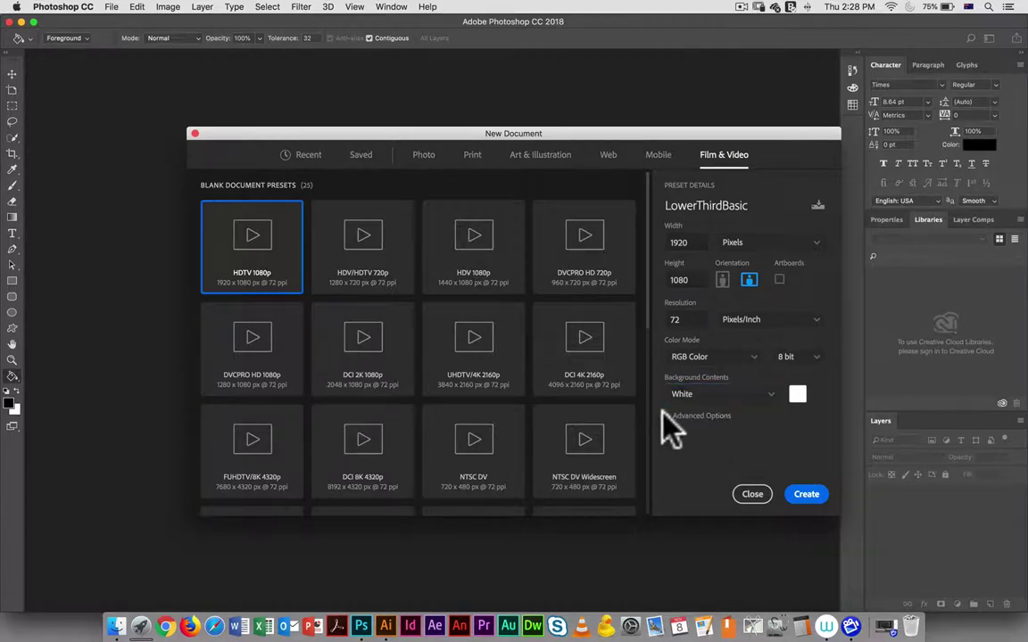
pyautogui.click(678, 418)
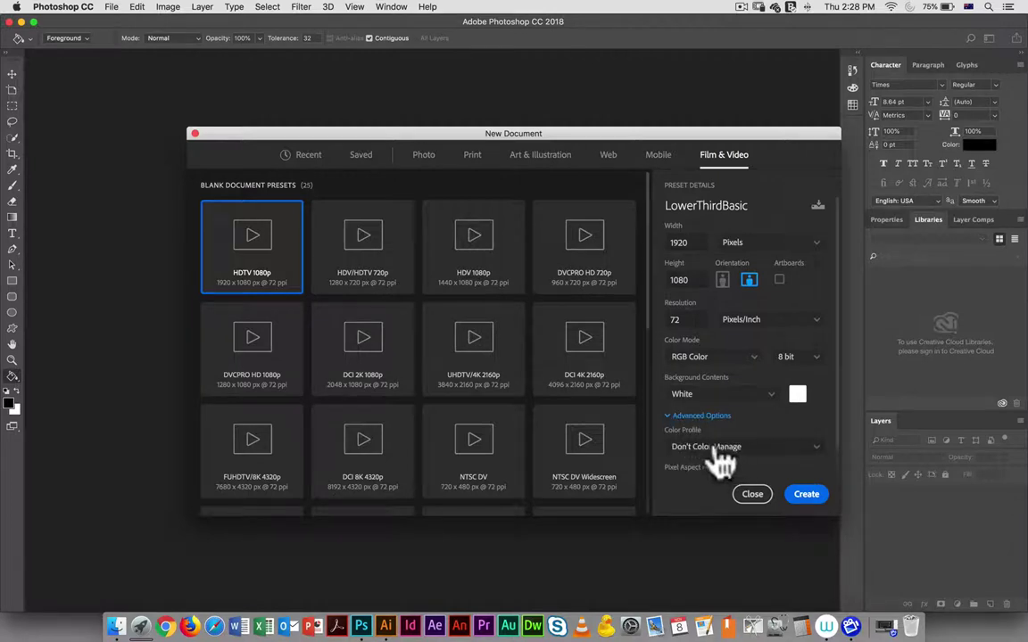
pyautogui.click(676, 417)
pyautogui.click(673, 417)
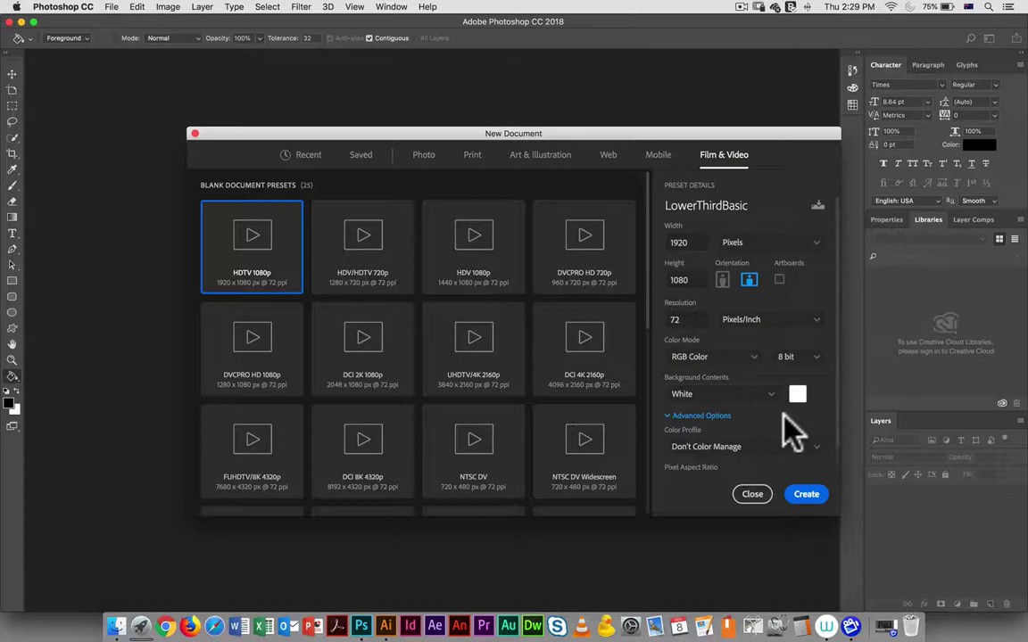
pyautogui.scroll(-1, 834, 446)
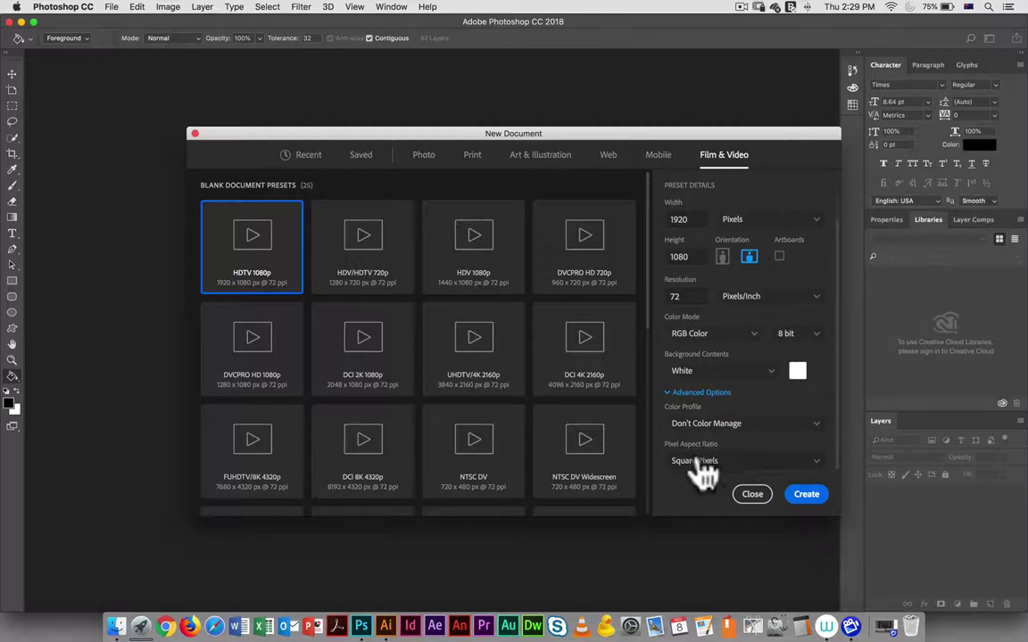
pyautogui.click(685, 398)
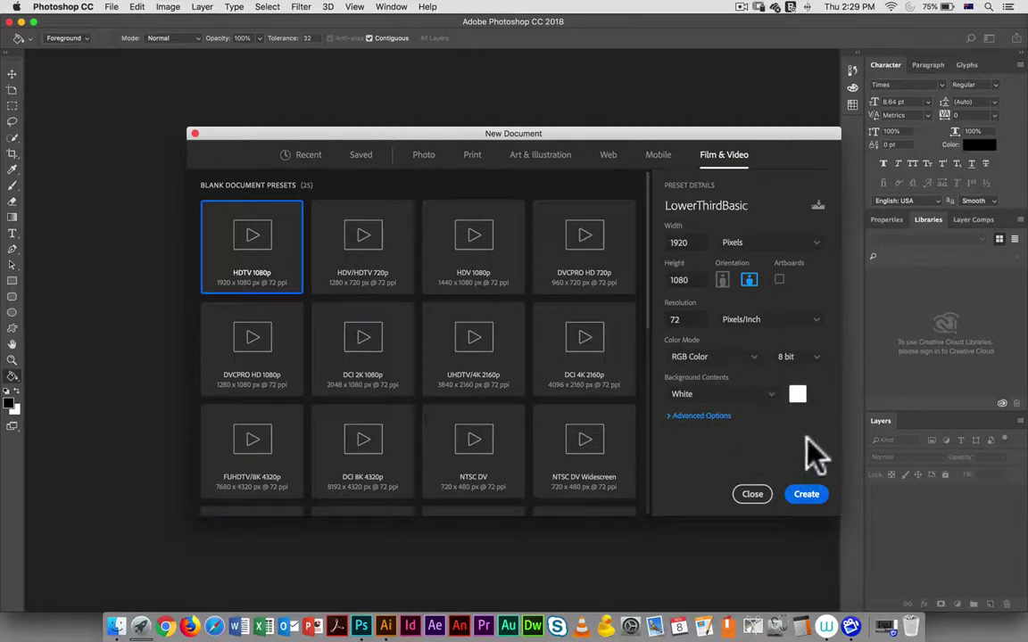
pyautogui.click(807, 495)
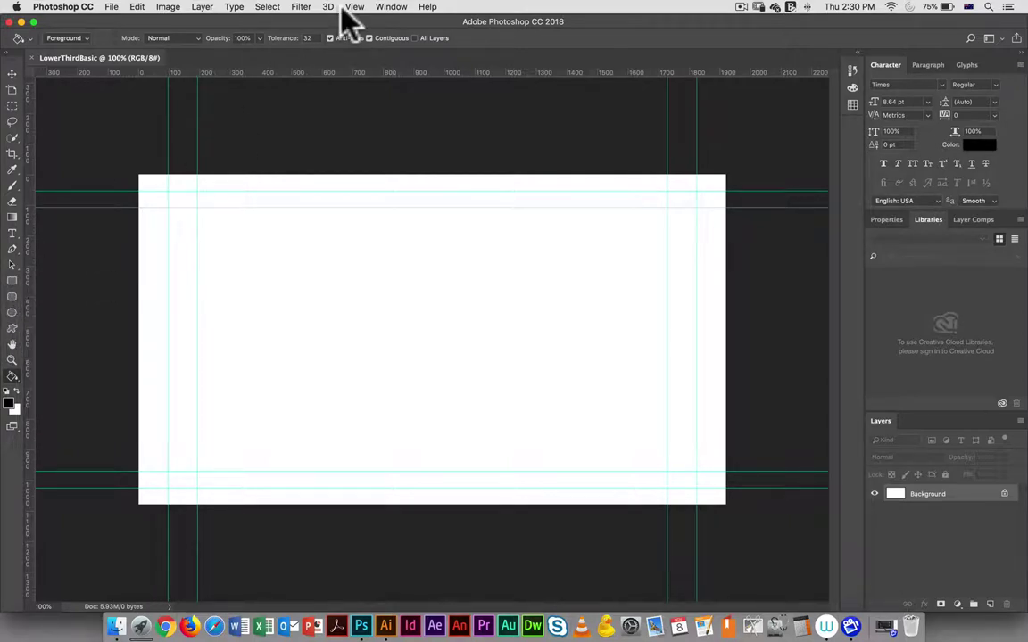
# Select the Rectangle tool and bring up its drawing mode options
pyautogui.click(391, 7)
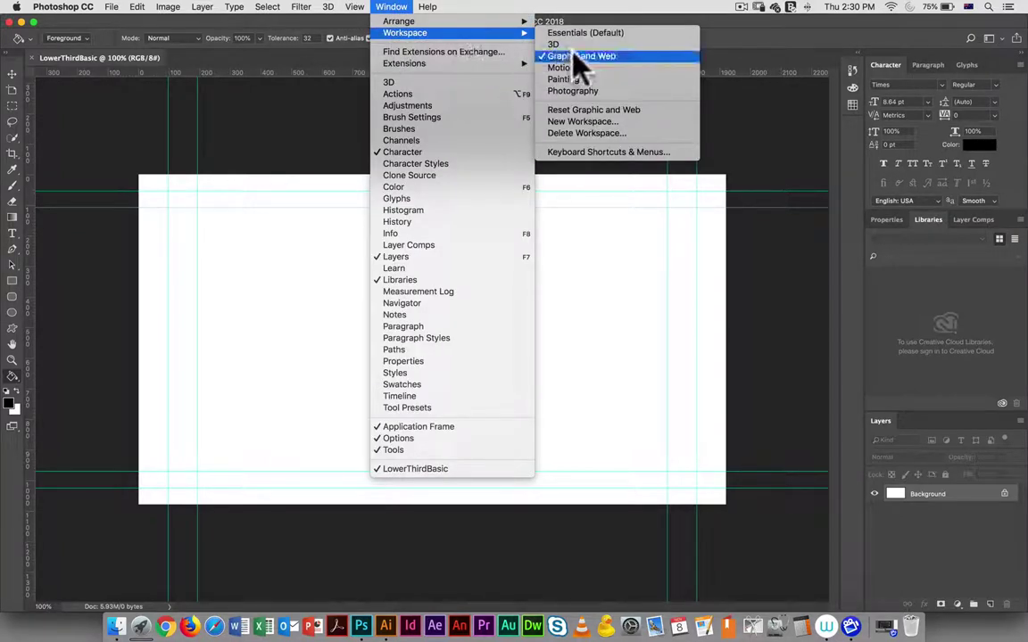
pyautogui.press('Escape')
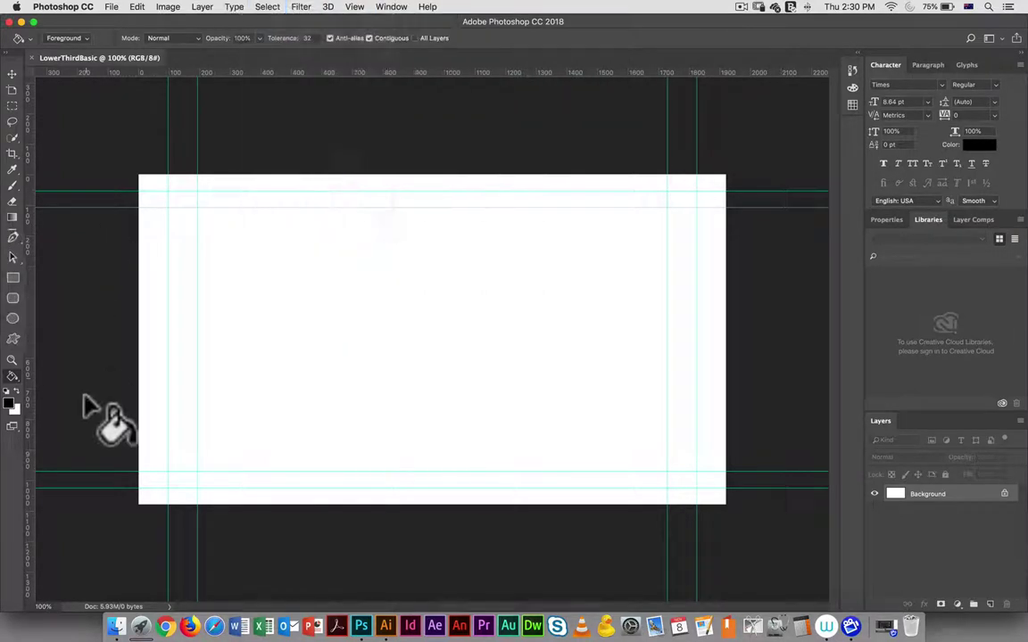
pyautogui.click(18, 271)
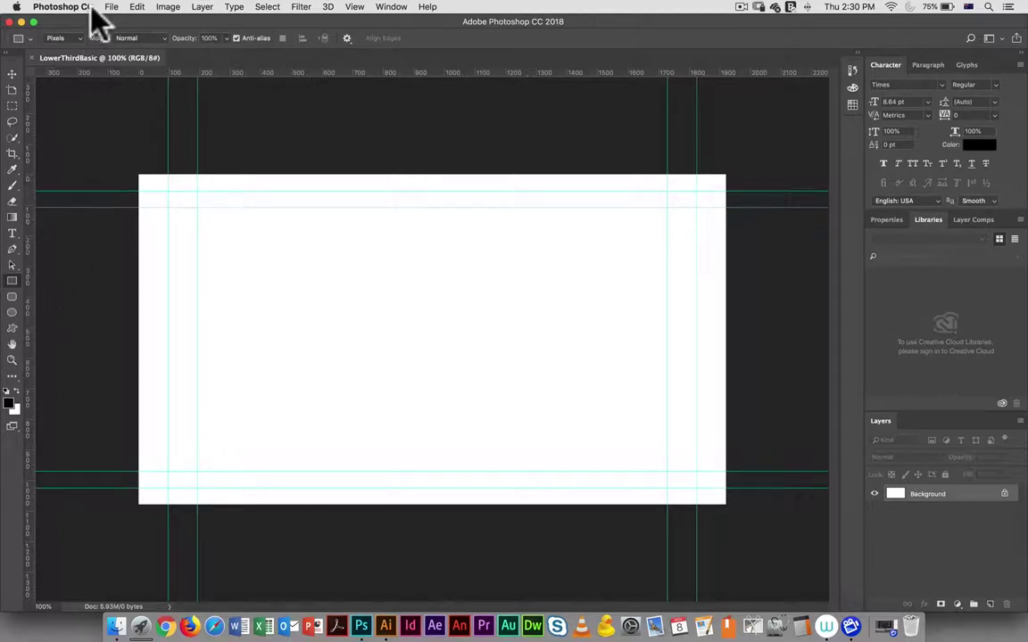
pyautogui.click(72, 39)
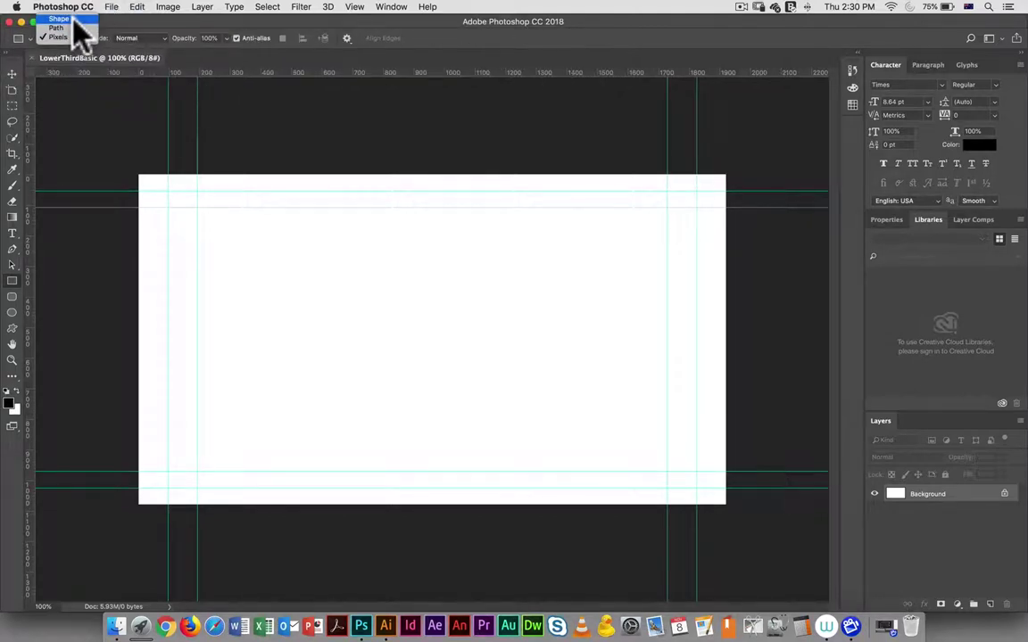
# Set the Rectangle tool to Shape mode and review the fill colour picker, keeping black
pyautogui.click(75, 20)
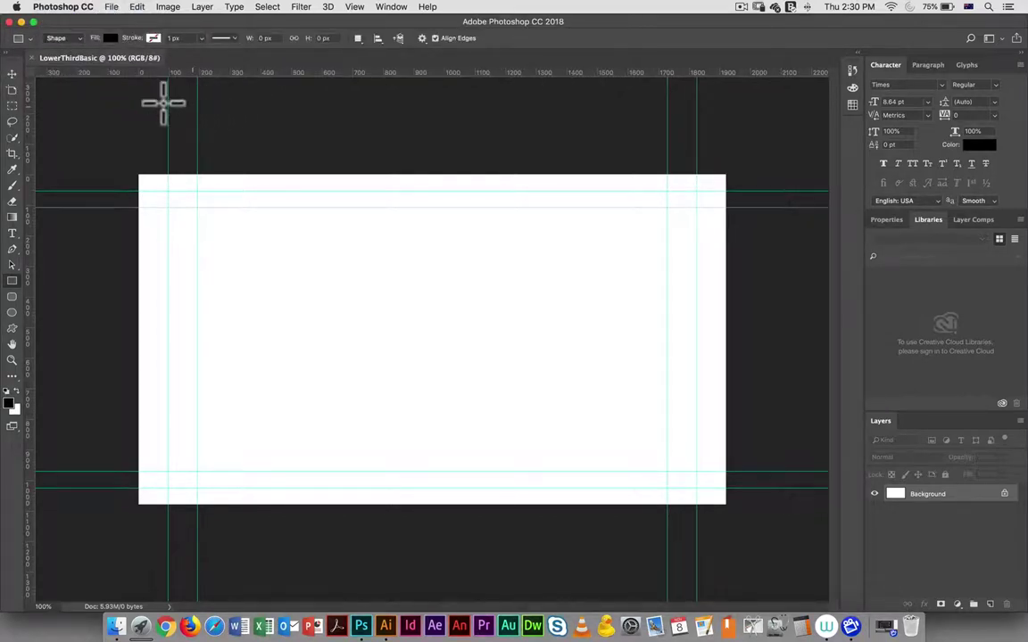
pyautogui.click(110, 37)
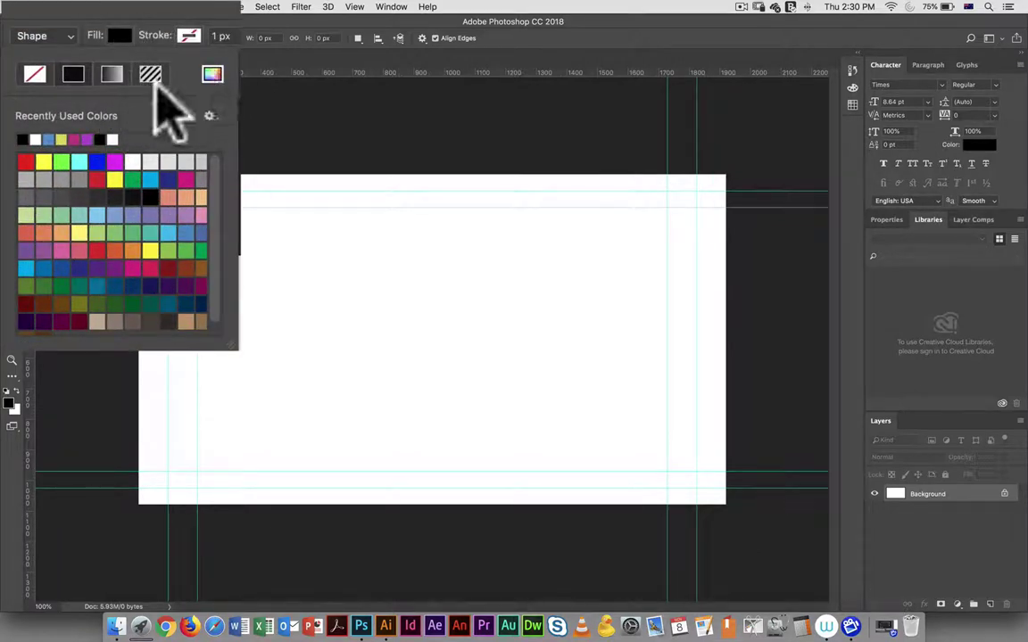
pyautogui.click(213, 76)
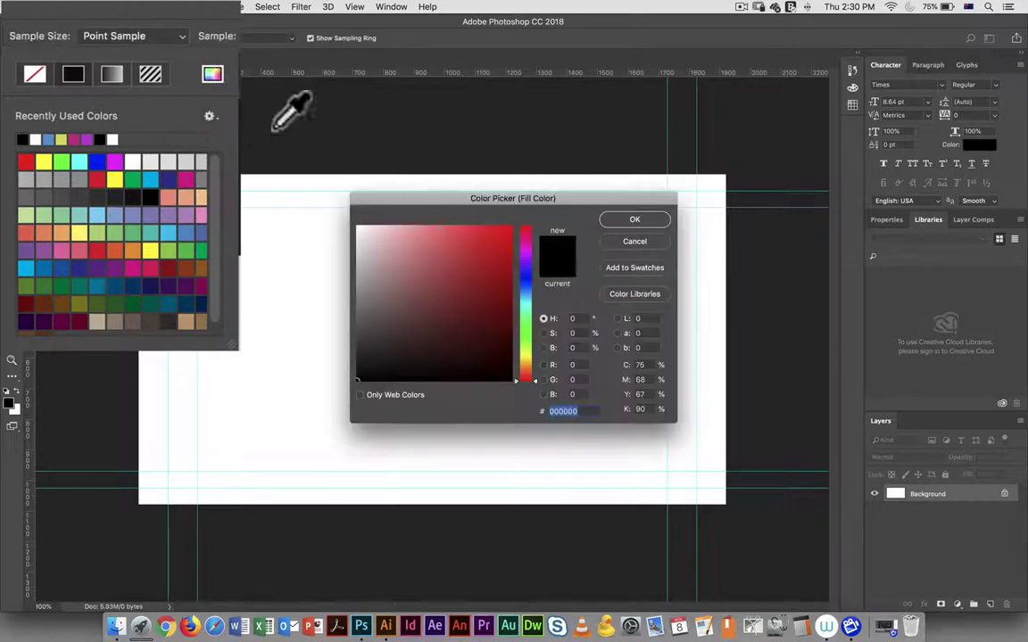
pyautogui.click(629, 220)
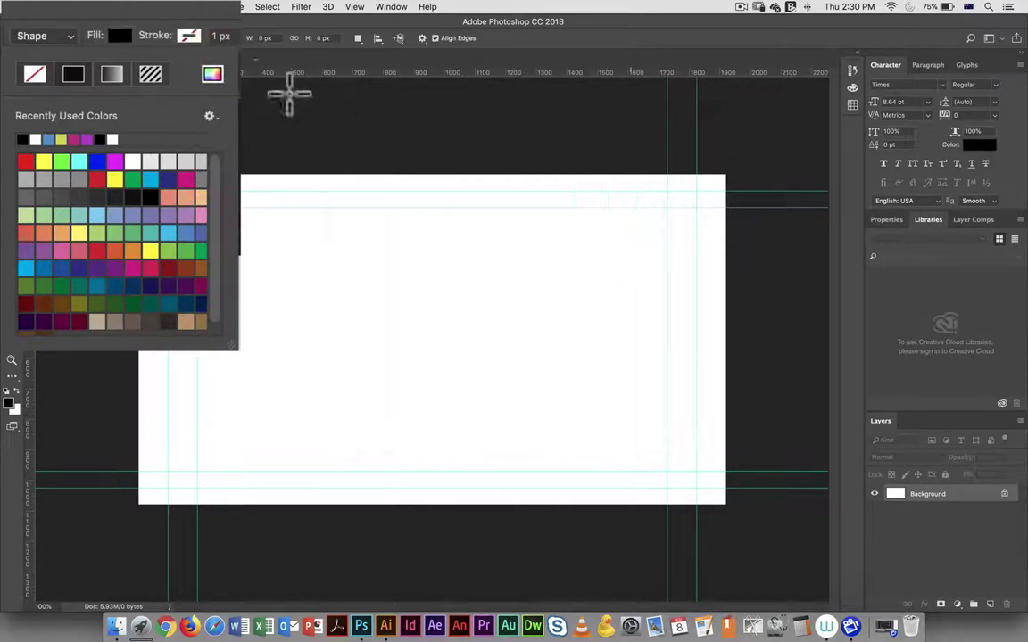
# Try gradient and pattern fills, then settle on a solid dark navy fill
pyautogui.click(111, 75)
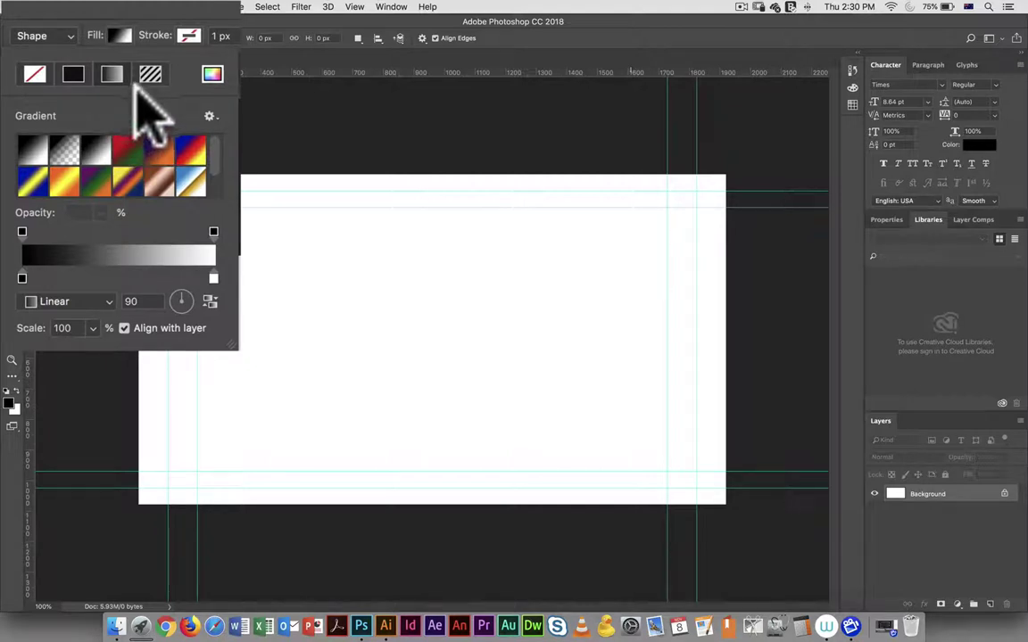
pyautogui.click(150, 74)
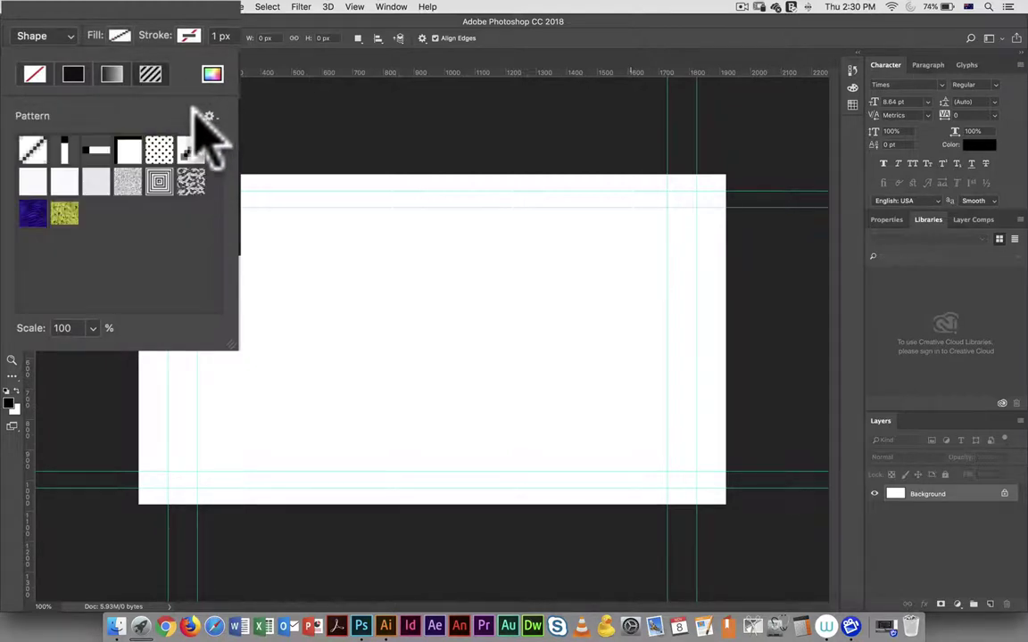
pyautogui.click(159, 150)
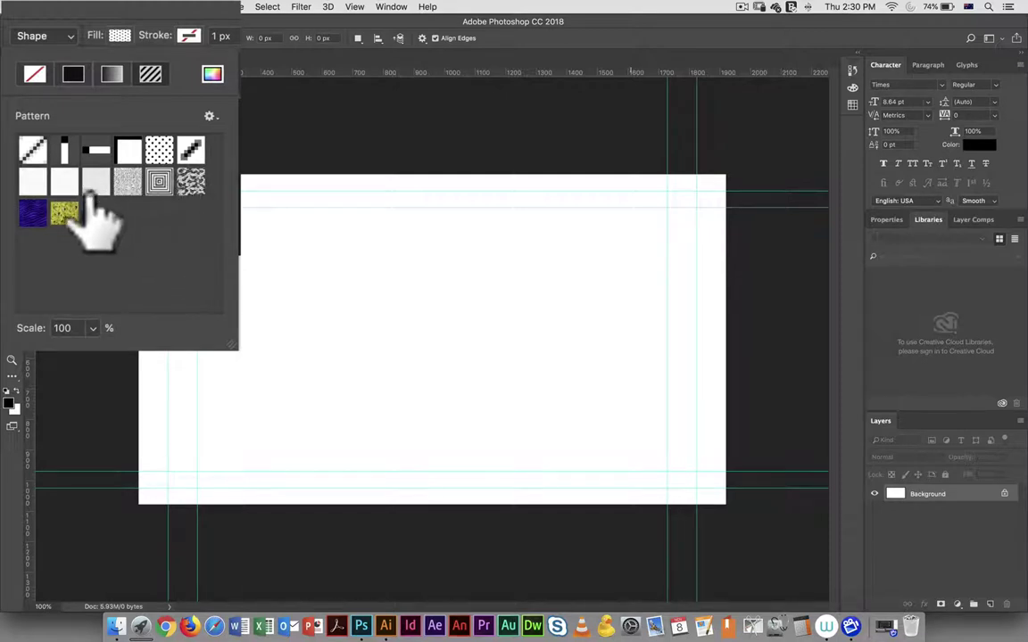
pyautogui.click(97, 150)
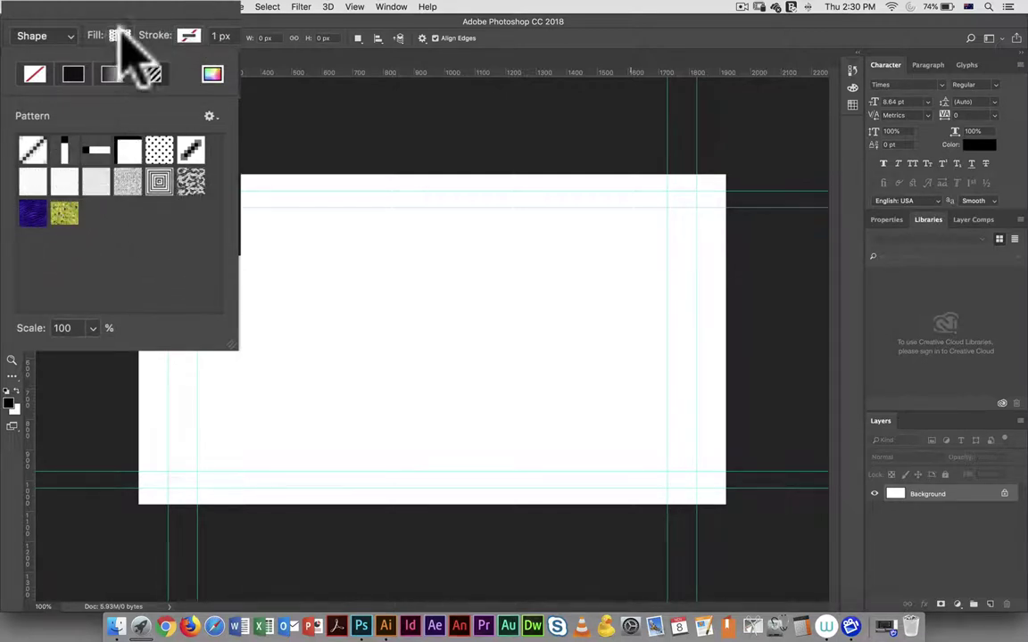
pyautogui.click(89, 74)
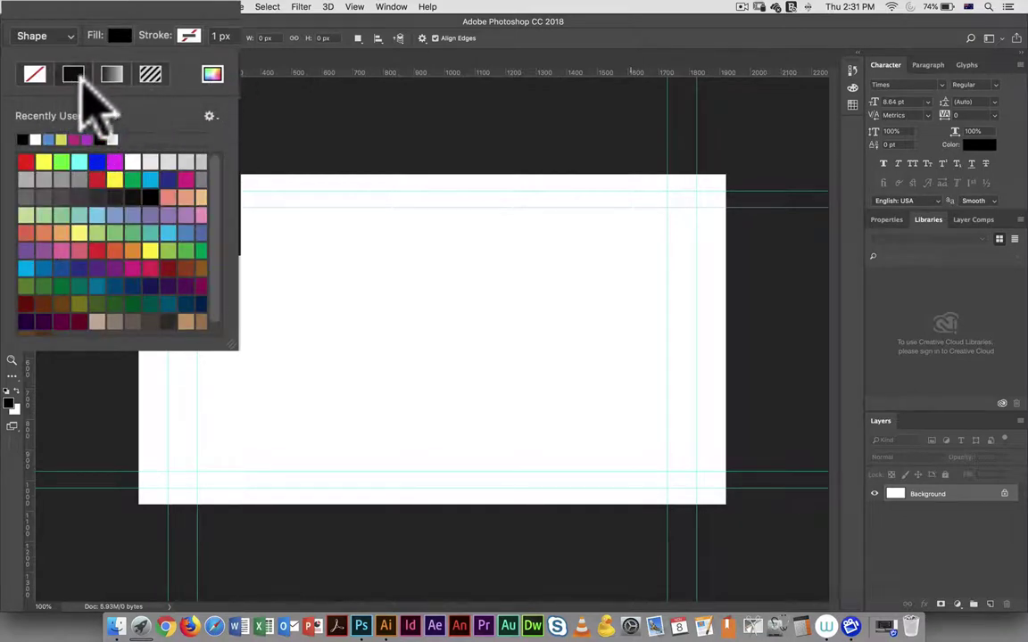
pyautogui.click(194, 305)
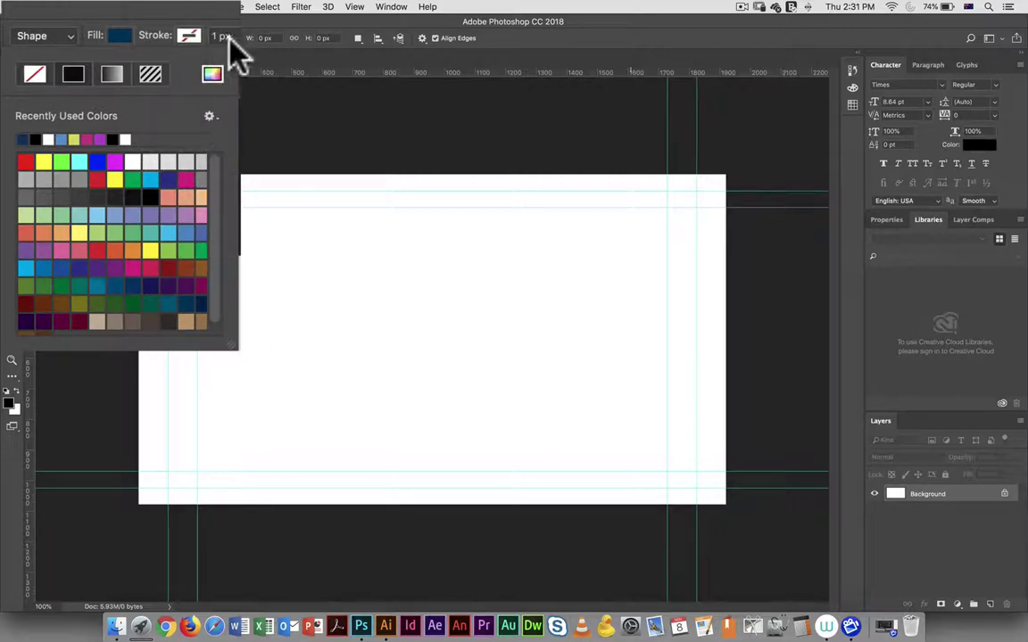
pyautogui.press('Escape')
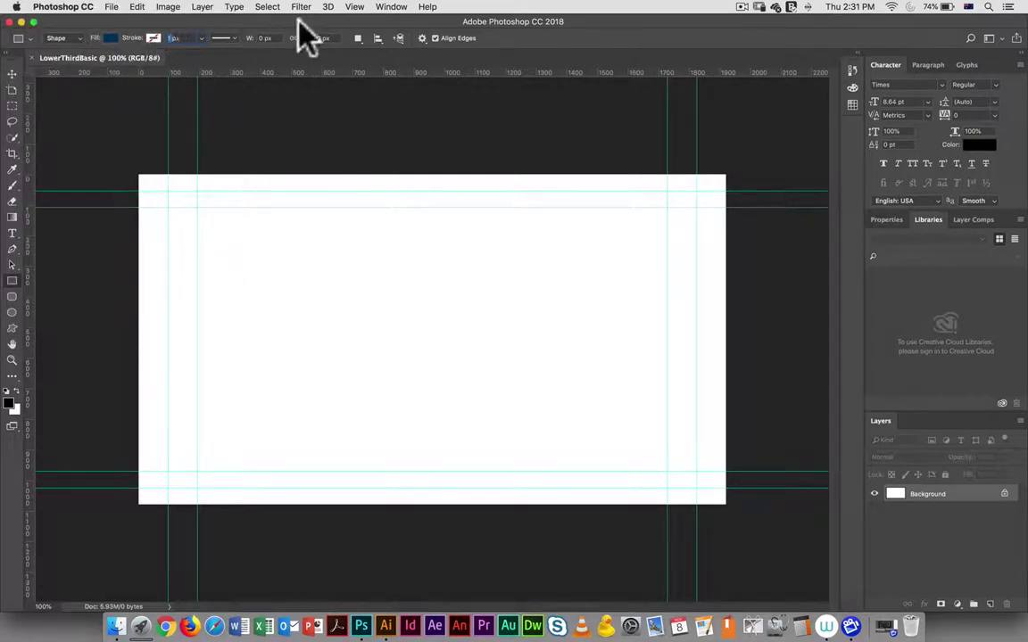
# Apply the orange-yellow-orange gradient preset to the shape stroke
pyautogui.write('5')
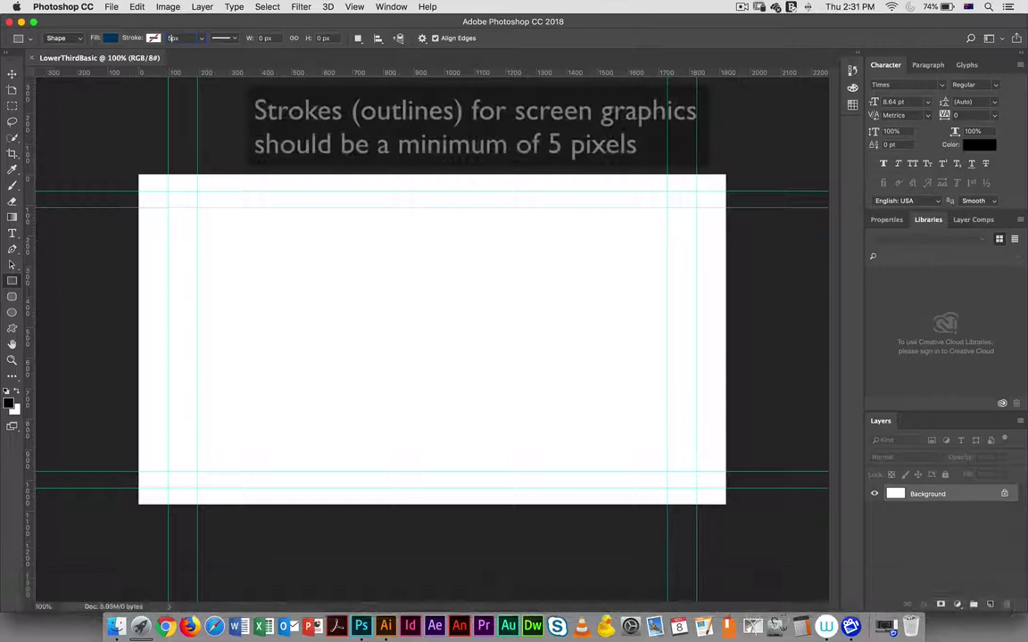
pyautogui.click(154, 37)
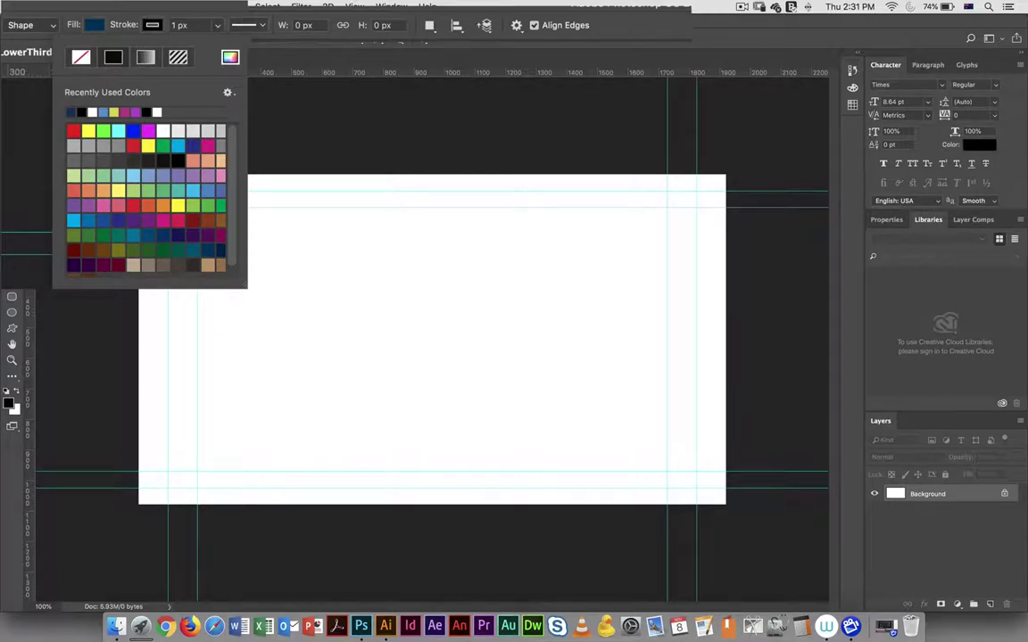
pyautogui.click(145, 57)
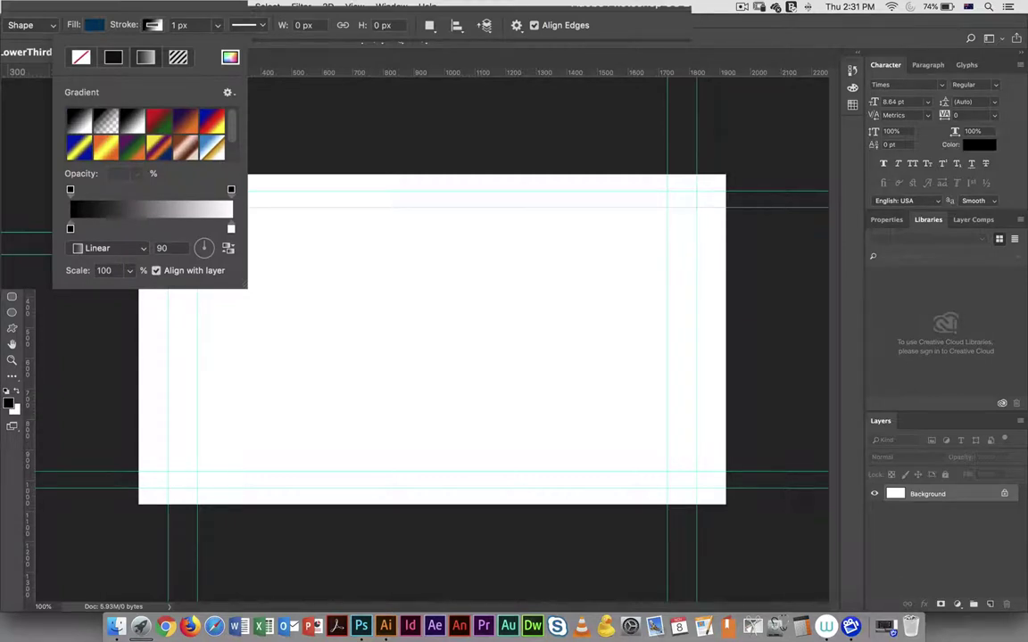
pyautogui.click(105, 147)
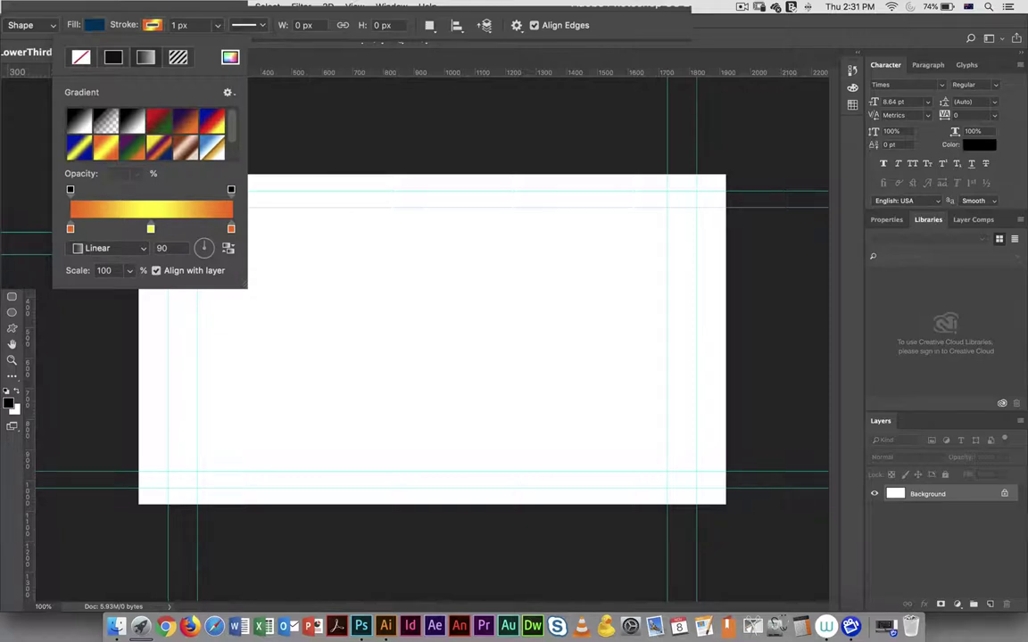
pyautogui.press('Return')
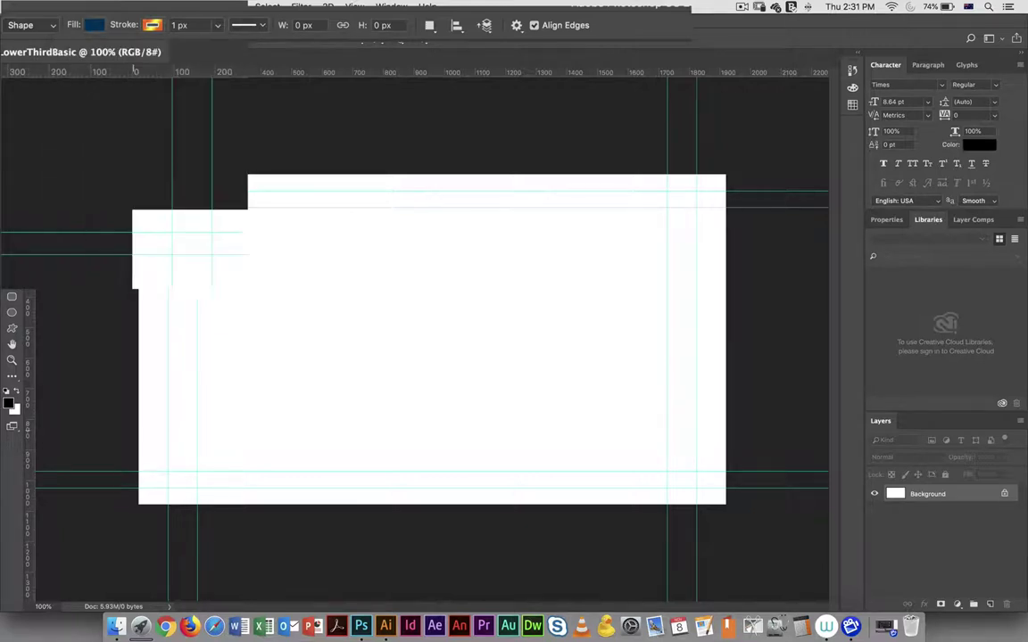
# Draw the navy bar across the lower left and widen its gradient stroke to 6.35 px
pyautogui.moveTo(140, 431)
pyautogui.mouseDown()
pyautogui.moveTo(187, 472)
pyautogui.moveTo(468, 471)
pyautogui.mouseUp()
pyautogui.press('space')
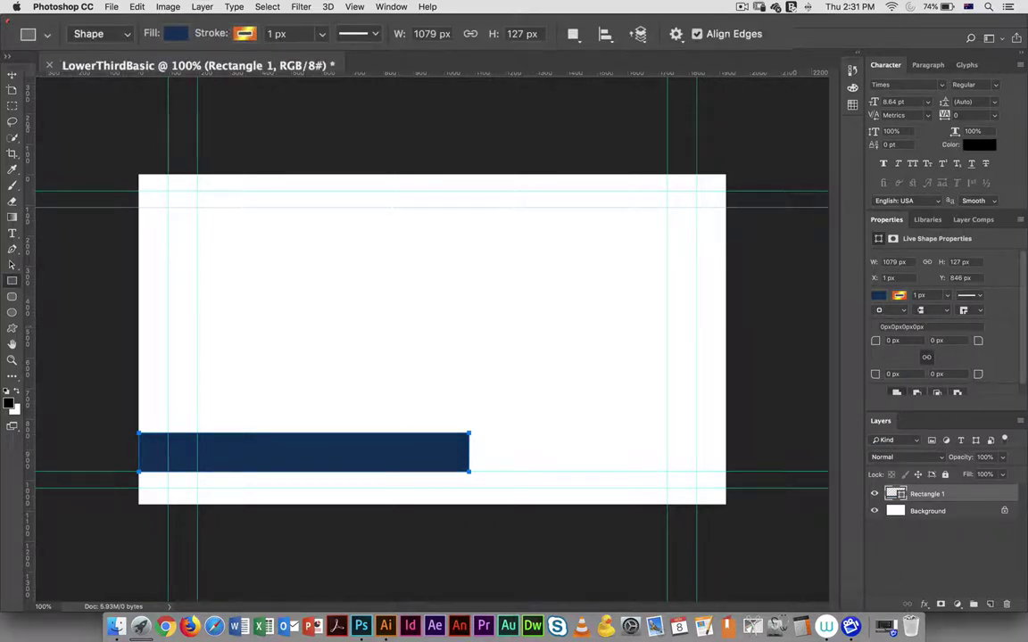
pyautogui.click(321, 34)
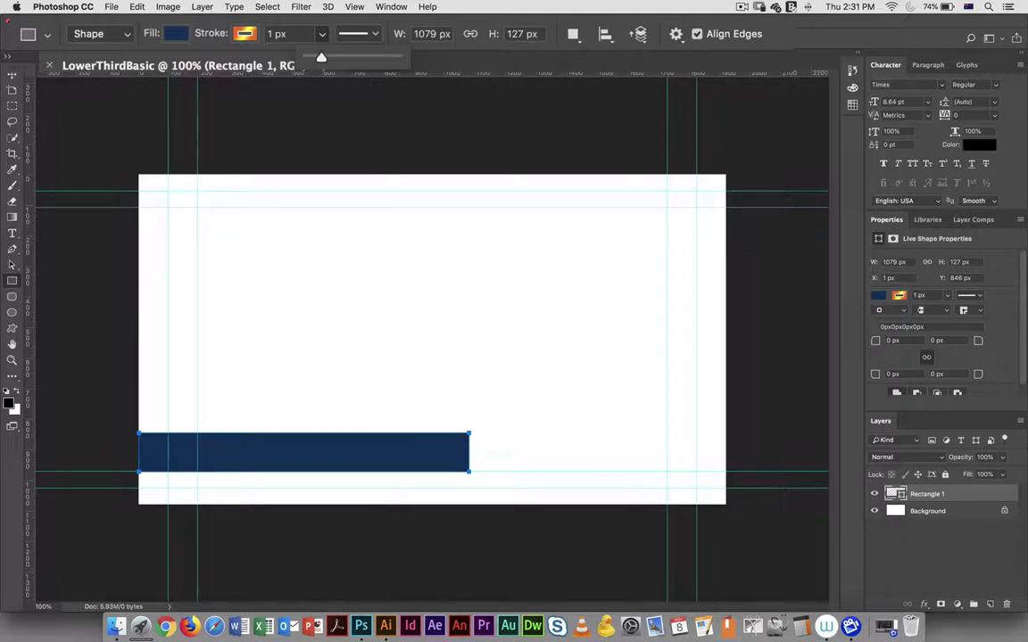
pyautogui.moveTo(321, 57)
pyautogui.mouseDown()
pyautogui.moveTo(340, 57)
pyautogui.moveTo(329, 57)
pyautogui.mouseUp()
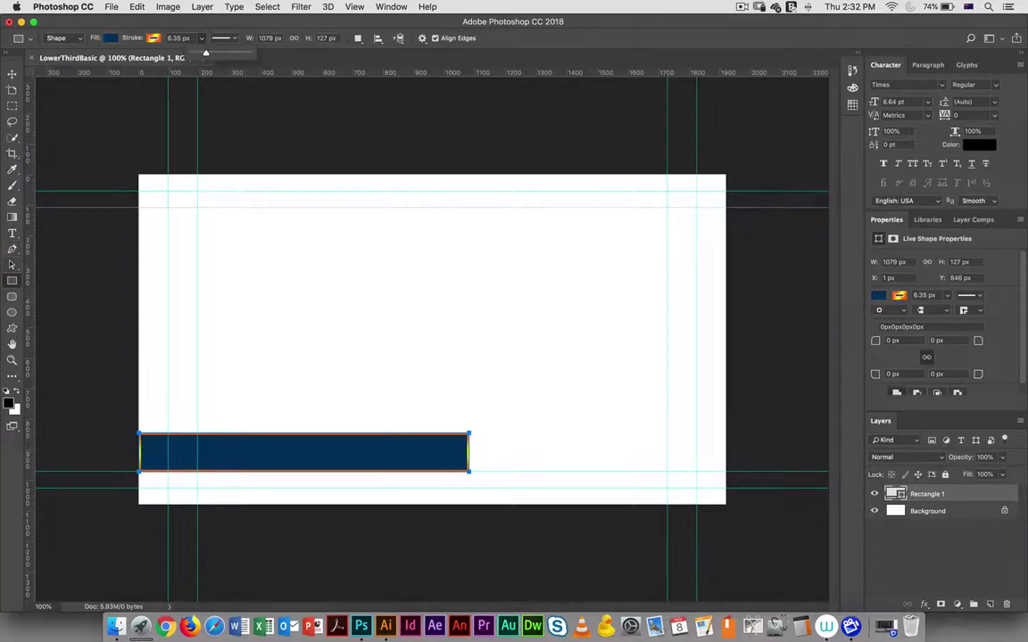
pyautogui.press('a')
pyautogui.click(12, 264)
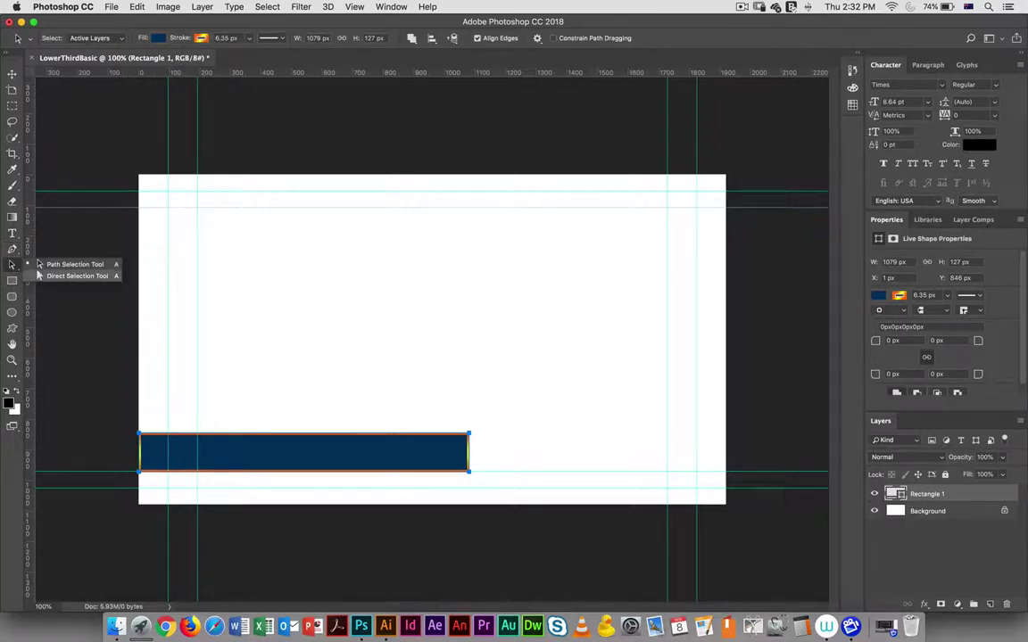
pyautogui.click(39, 276)
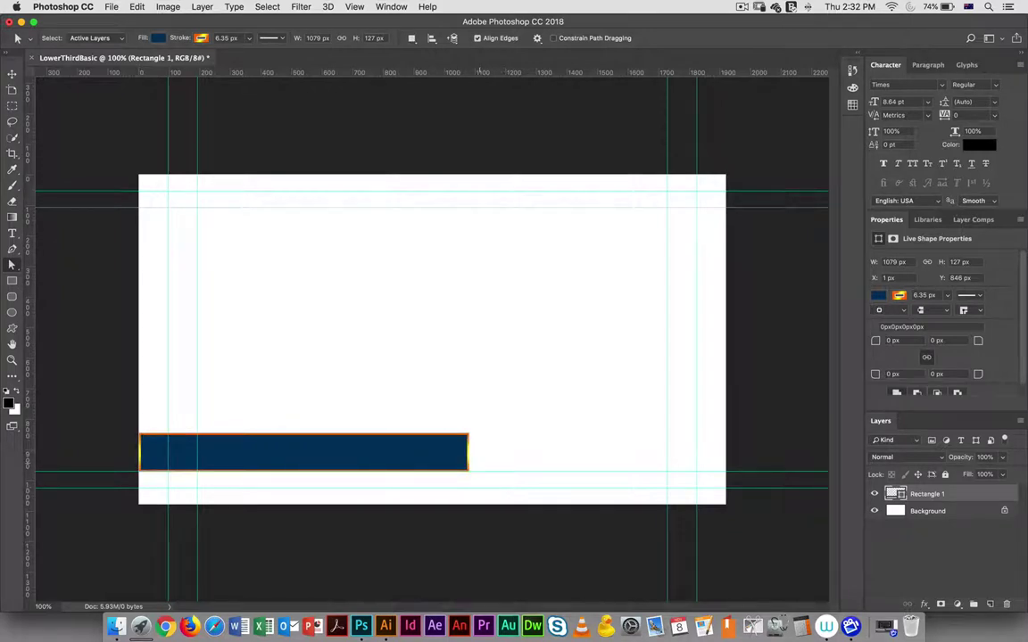
pyautogui.moveTo(482, 495); pyautogui.dragTo(435, 425)
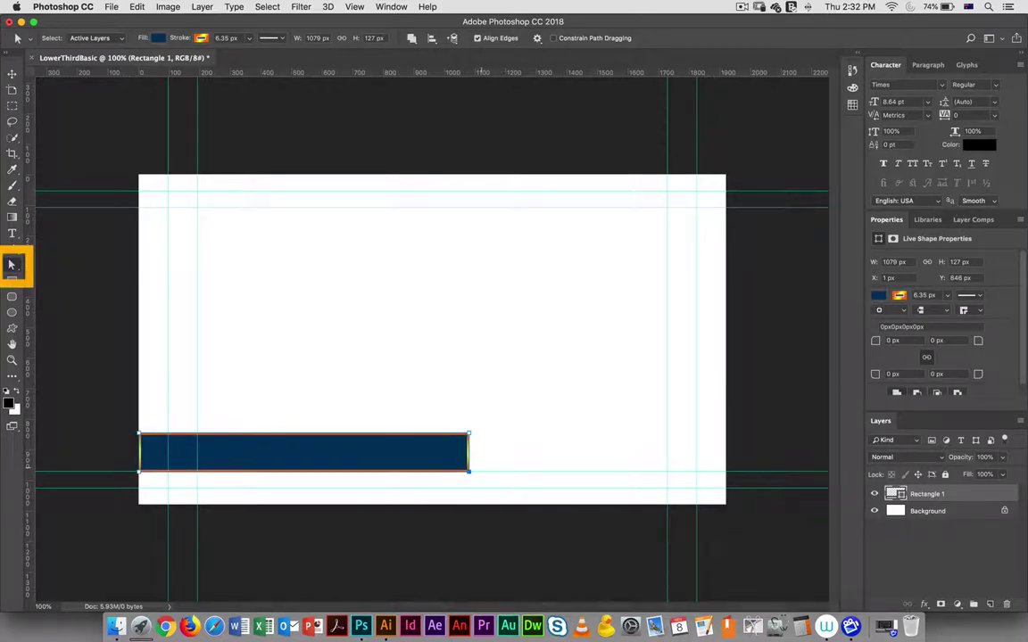
pyautogui.hotkey('shift', 'Right')
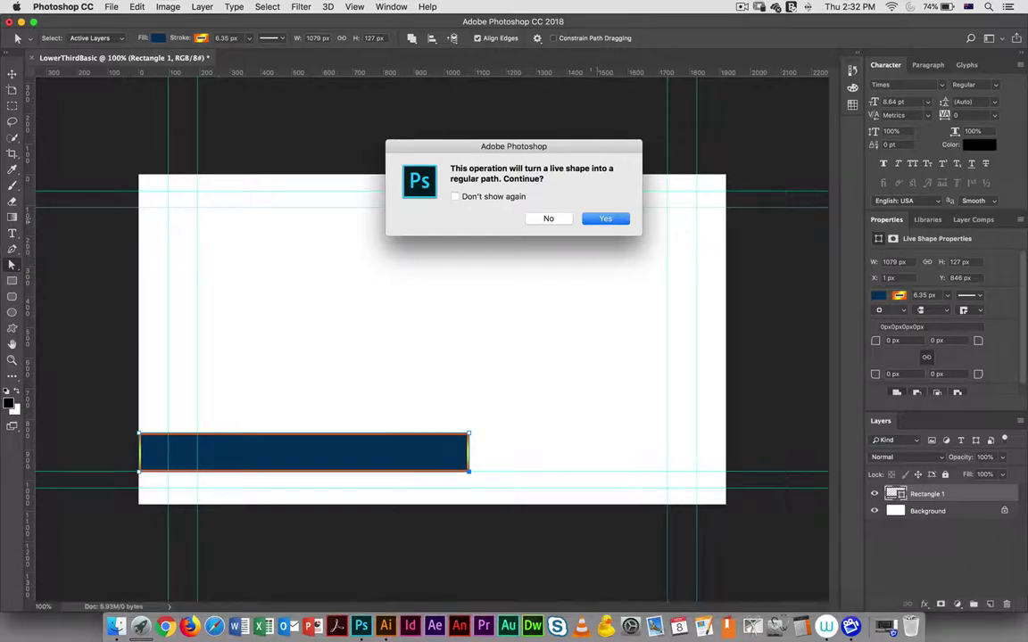
pyautogui.press('Return')
pyautogui.hotkey('shift', 'Right')
pyautogui.hotkey('shift', 'Right')
pyautogui.hotkey('shift', 'Right')
pyautogui.hotkey('shift', 'Right')
pyautogui.hotkey('shift', 'Right')
pyautogui.hotkey('shift', 'Right')
pyautogui.hotkey('shift', 'Right')
pyautogui.hotkey('shift', 'Right')
pyautogui.hotkey('shift', 'Right')
pyautogui.hotkey('shift', 'Right')
pyautogui.hotkey('shift', 'Right')
pyautogui.hotkey('shift', 'Right')
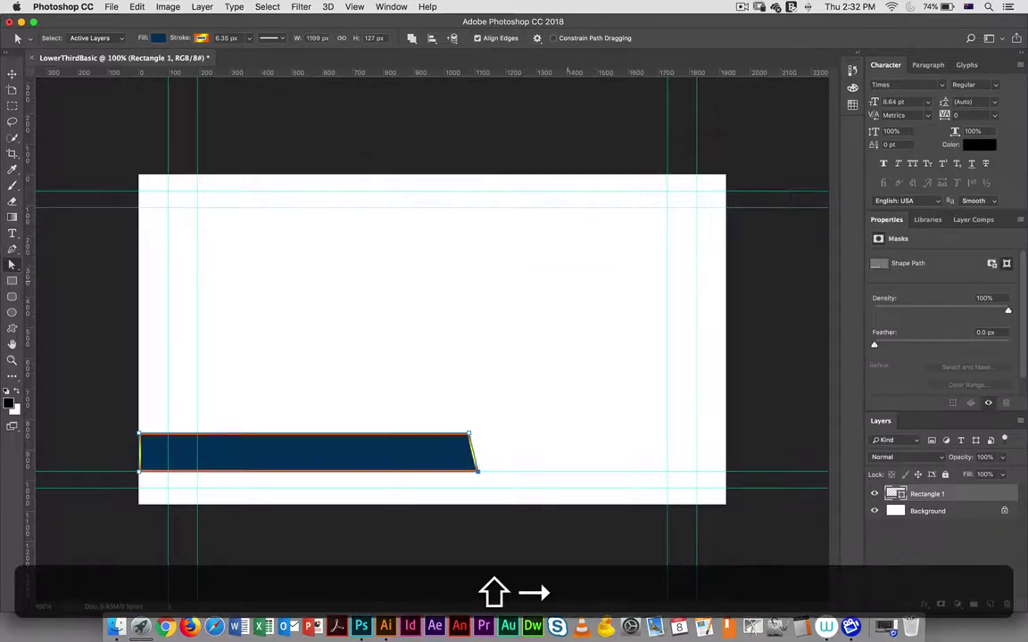
pyautogui.hotkey('shift', 'Right')
pyautogui.hotkey('shift', 'Right')
pyautogui.hotkey('shift', 'Right')
pyautogui.hotkey('shift', 'Right')
pyautogui.hotkey('shift', 'Right')
pyautogui.hotkey('shift', 'Right')
pyautogui.hotkey('shift', 'Right')
pyautogui.hotkey('shift', 'Right')
pyautogui.hotkey('shift', 'Right')
pyautogui.hotkey('shift', 'Right')
pyautogui.hotkey('shift', 'Right')
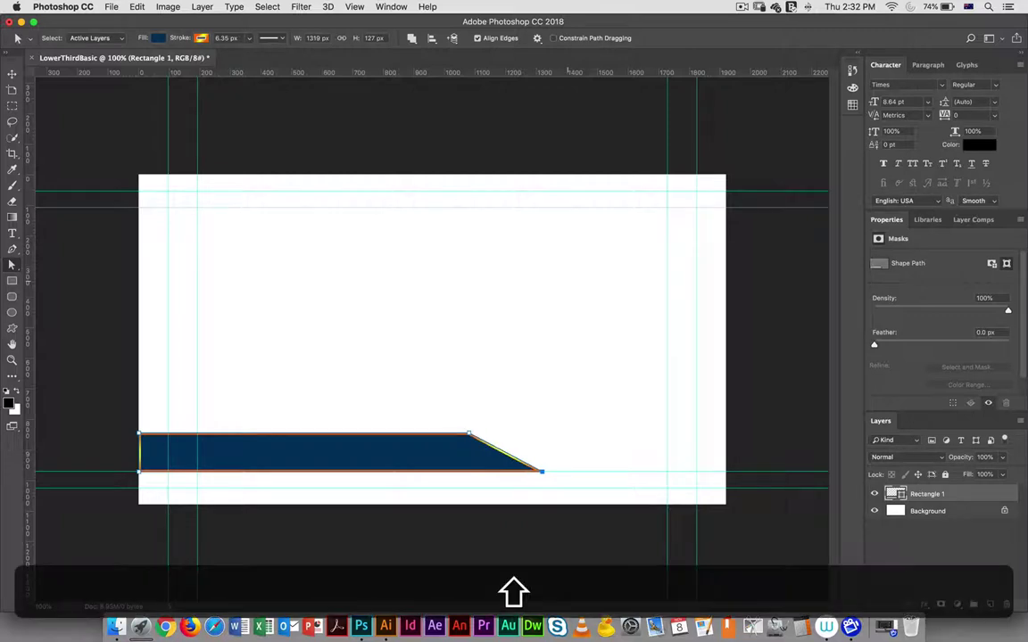
pyautogui.press('super+z')
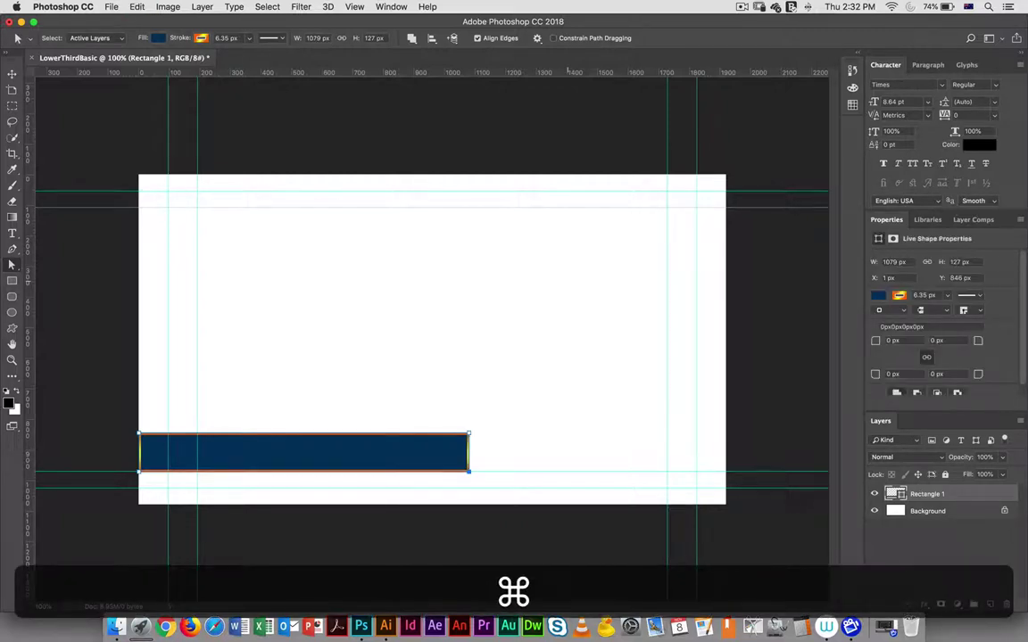
pyautogui.press('super')
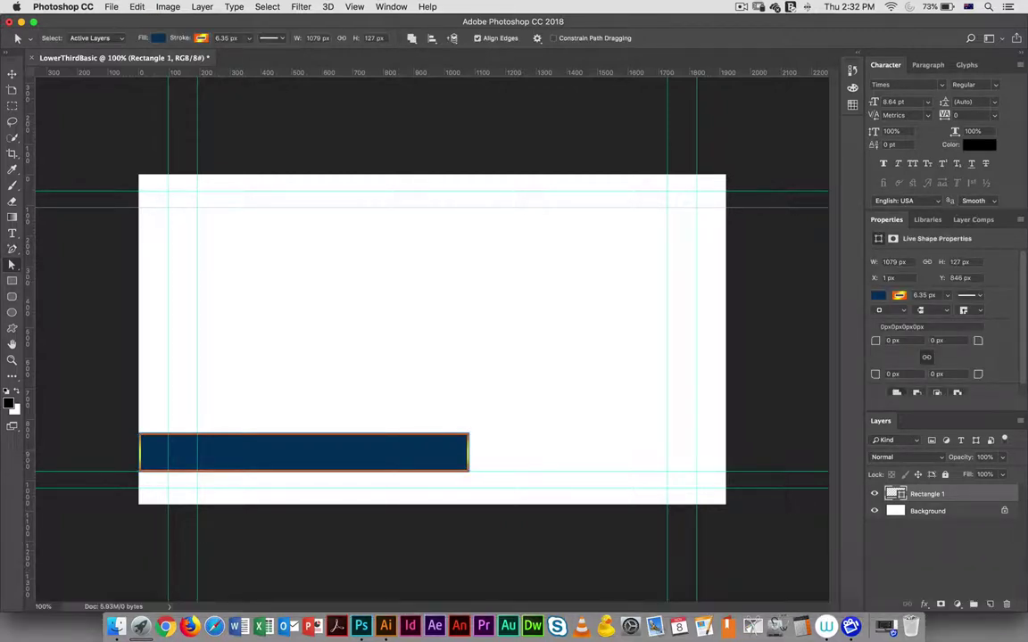
# Add a midpoint anchor on the bar's right edge, push it right, and convert it to a sharp point
pyautogui.click(12, 264)
pyautogui.click(62, 264)
pyautogui.moveTo(422, 425); pyautogui.dragTo(482, 482)
pyautogui.click(11, 249)
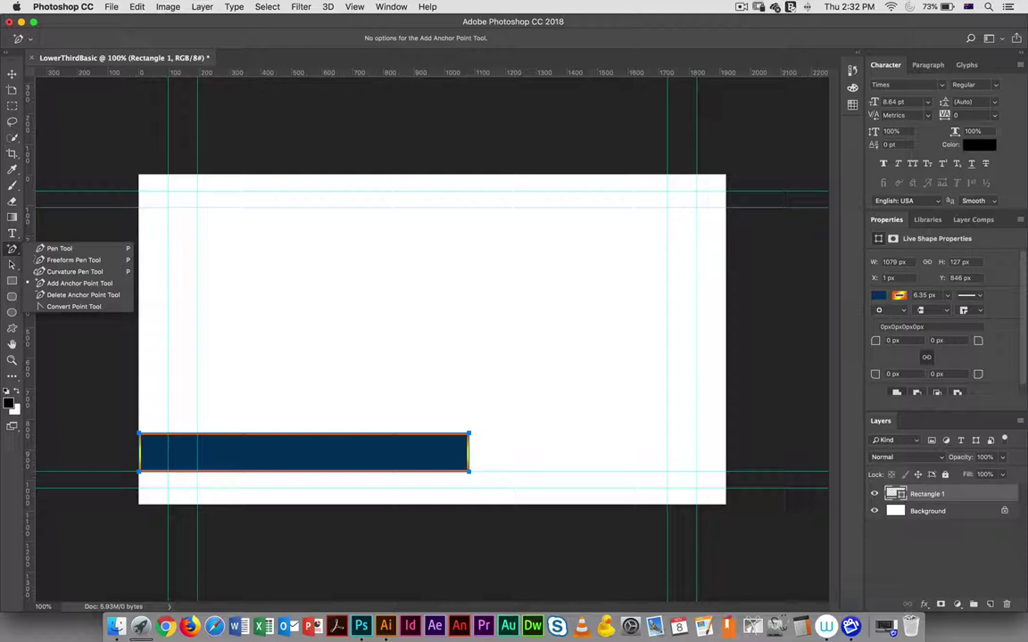
pyautogui.click(76, 283)
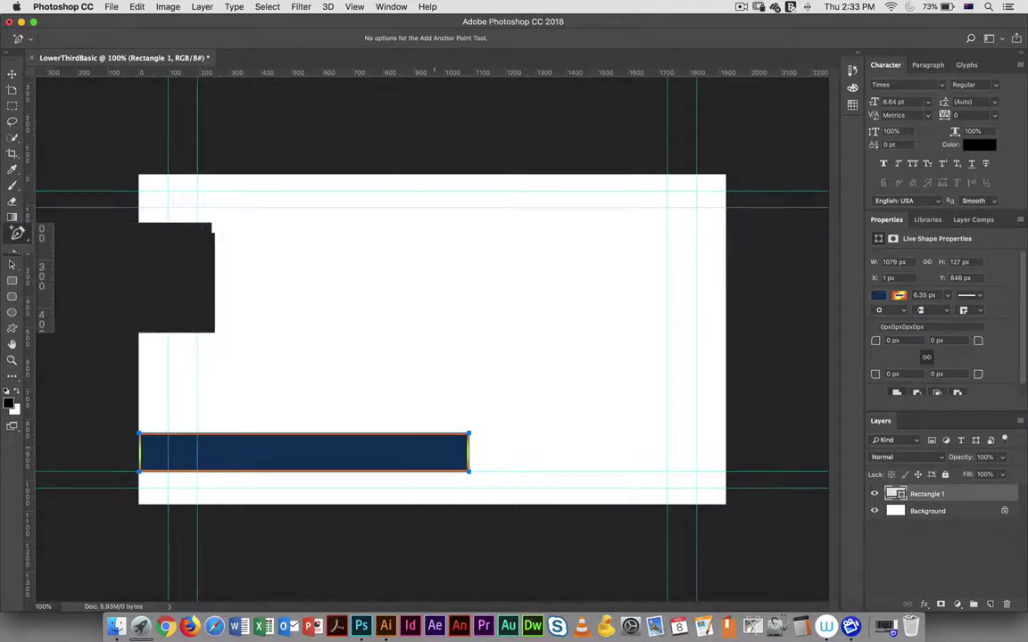
pyautogui.click(470, 453)
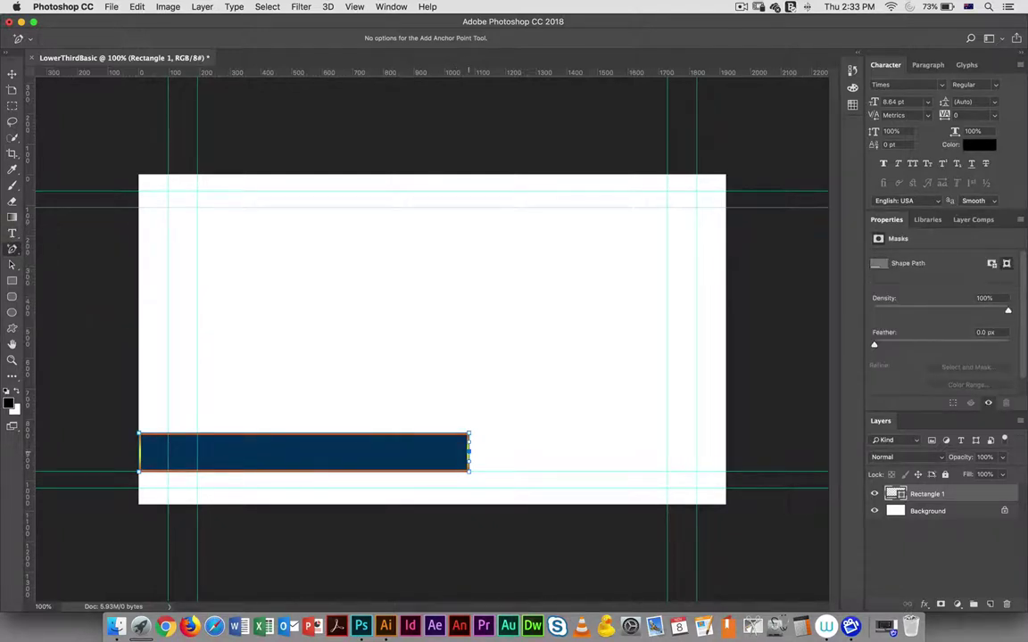
pyautogui.hotkey('shift', 'Right')
pyautogui.hotkey('shift', 'Right')
pyautogui.hotkey('shift', 'Right')
pyautogui.hotkey('shift', 'Right')
pyautogui.hotkey('shift', 'Right')
pyautogui.hotkey('shift', 'Right')
pyautogui.hotkey('shift', 'Right')
pyautogui.hotkey('shift', 'Right')
pyautogui.hotkey('shift', 'Right')
pyautogui.hotkey('shift', 'Right')
pyautogui.hotkey('shift', 'Right')
pyautogui.hotkey('shift', 'Right')
pyautogui.hotkey('shift', 'Right')
pyautogui.hotkey('shift', 'Right')
pyautogui.hotkey('shift', 'Right')
pyautogui.hotkey('shift', 'Right')
pyautogui.hotkey('shift', 'Right')
pyautogui.hotkey('shift', 'Right')
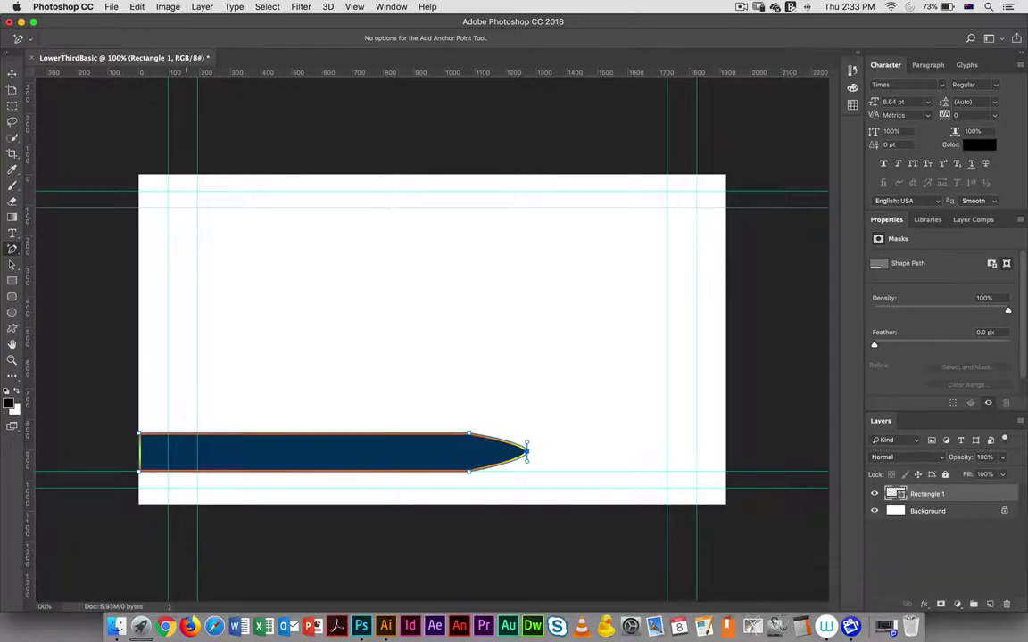
pyautogui.rightClick(12, 249)
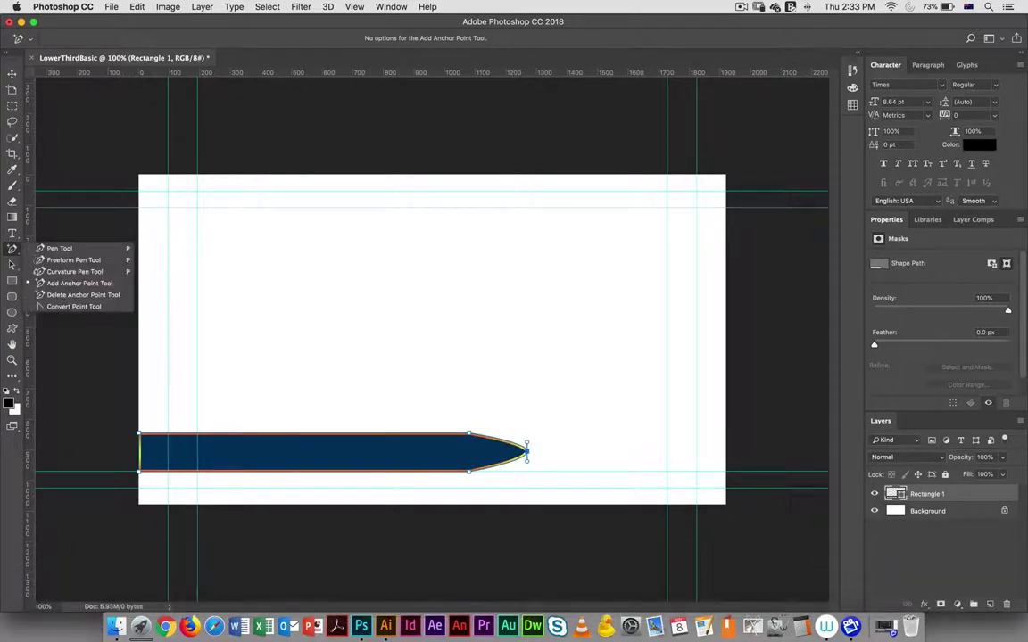
pyautogui.click(80, 296)
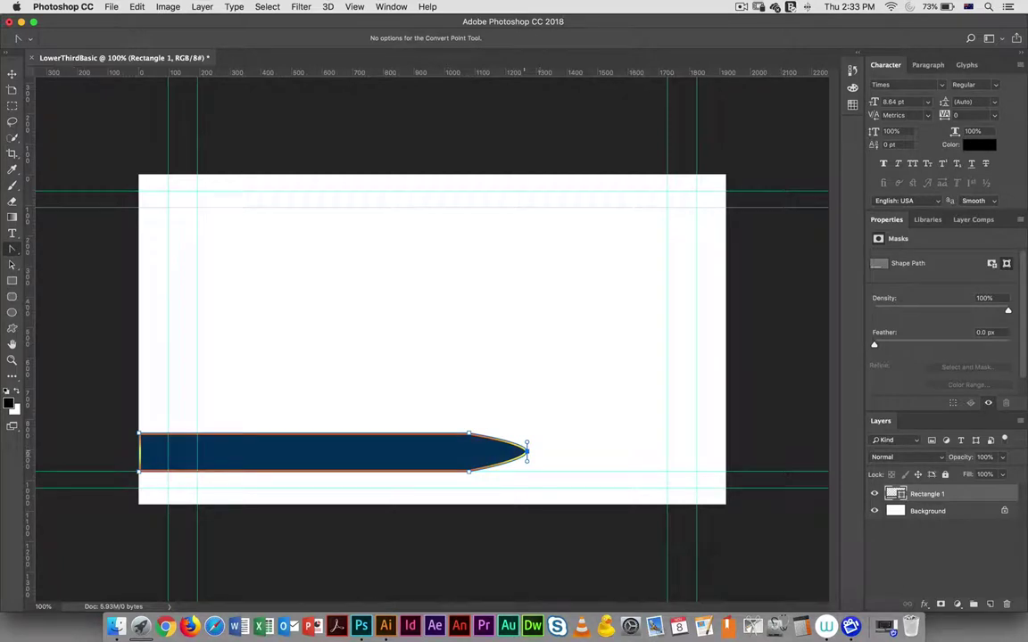
pyautogui.click(527, 453)
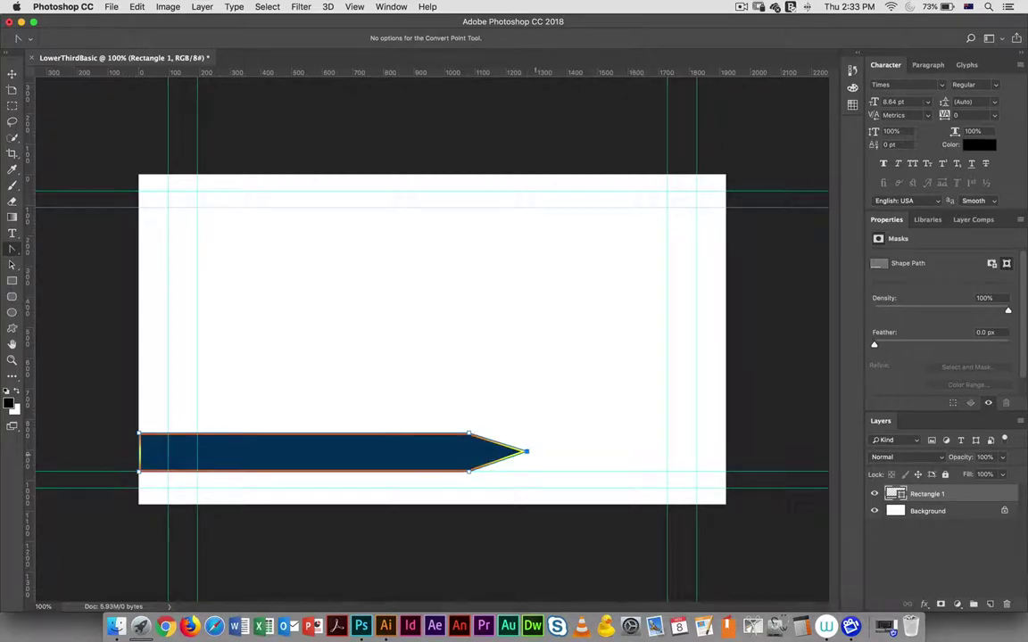